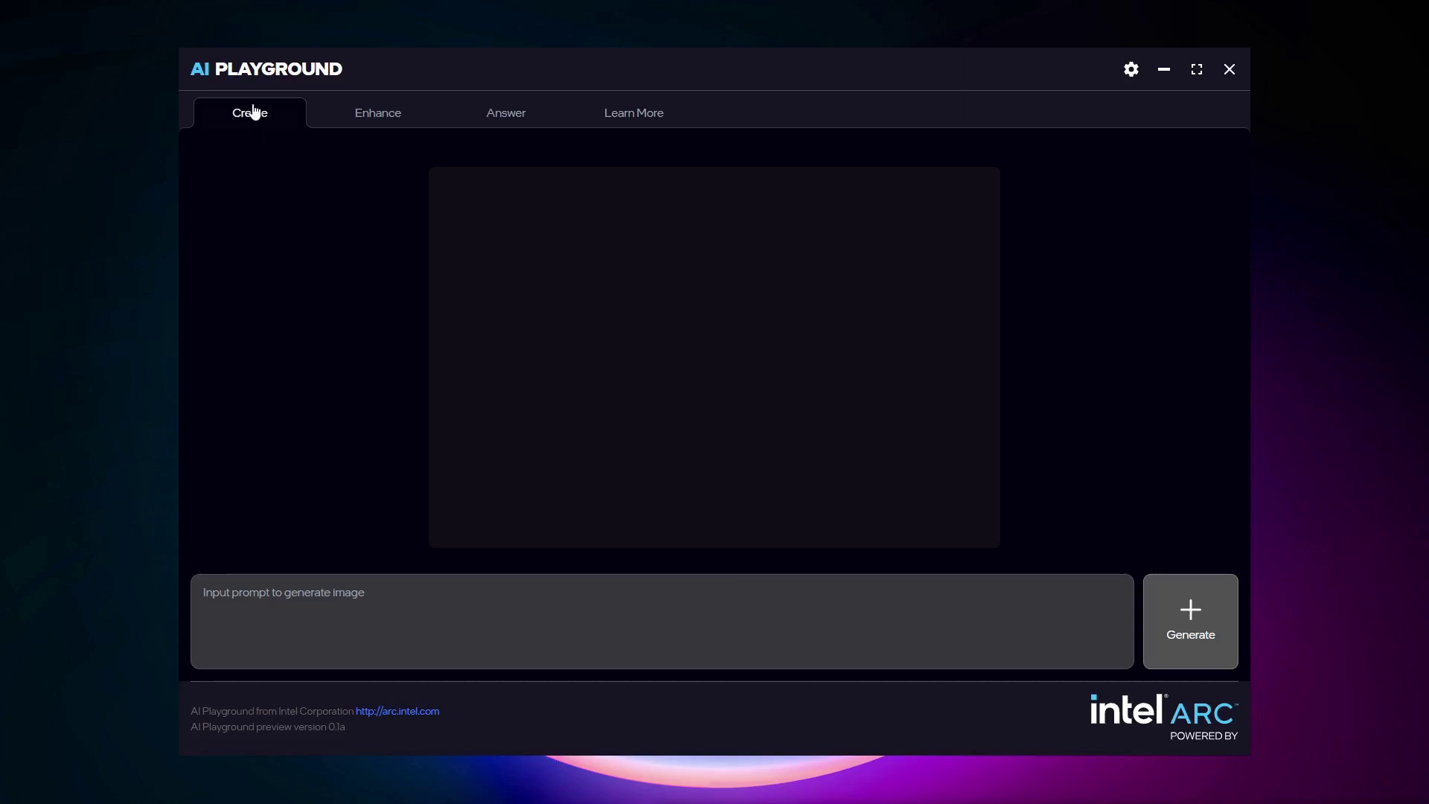
Look over the Enhance and Answer workspaces, then return to Create.
left_click(386, 123)
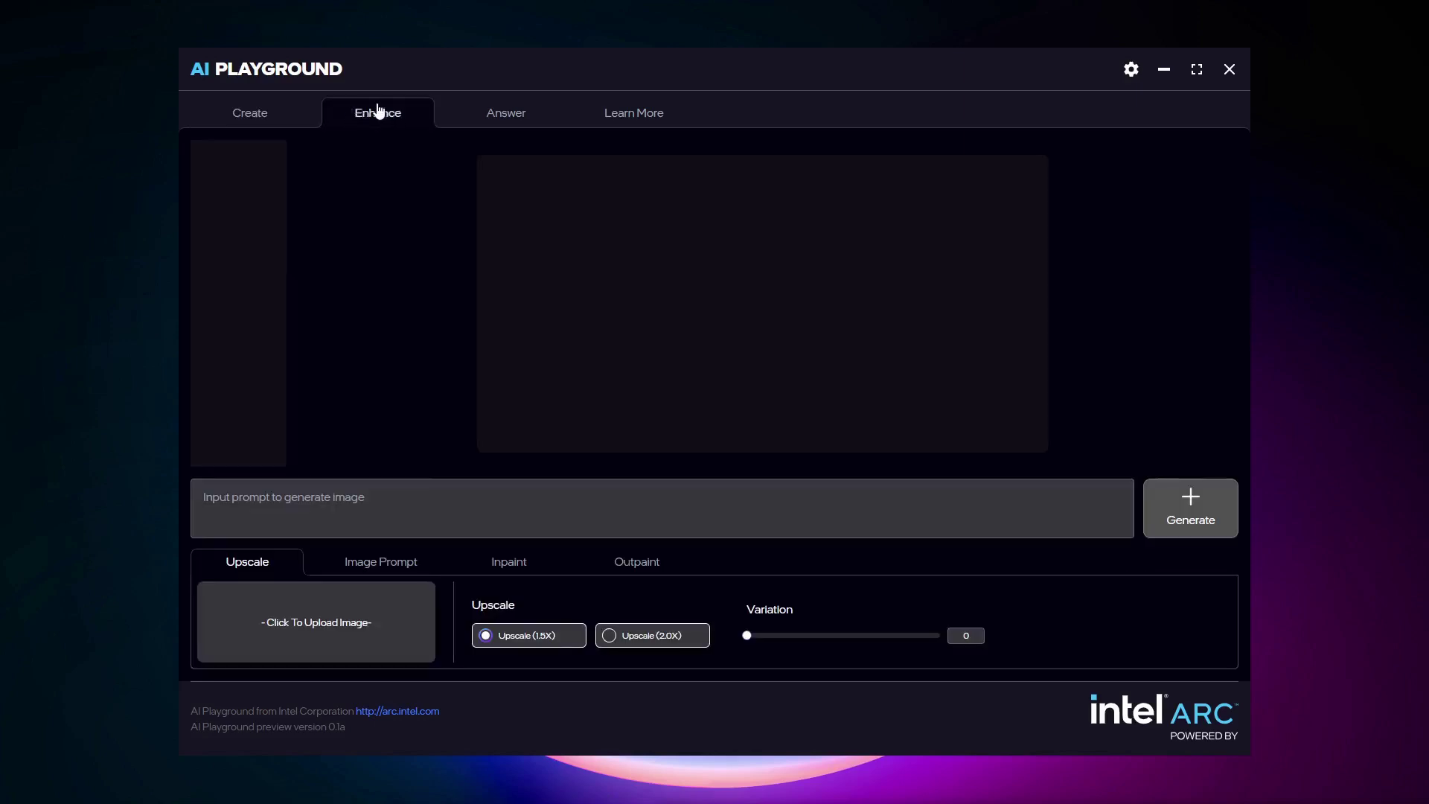
left_click(512, 117)
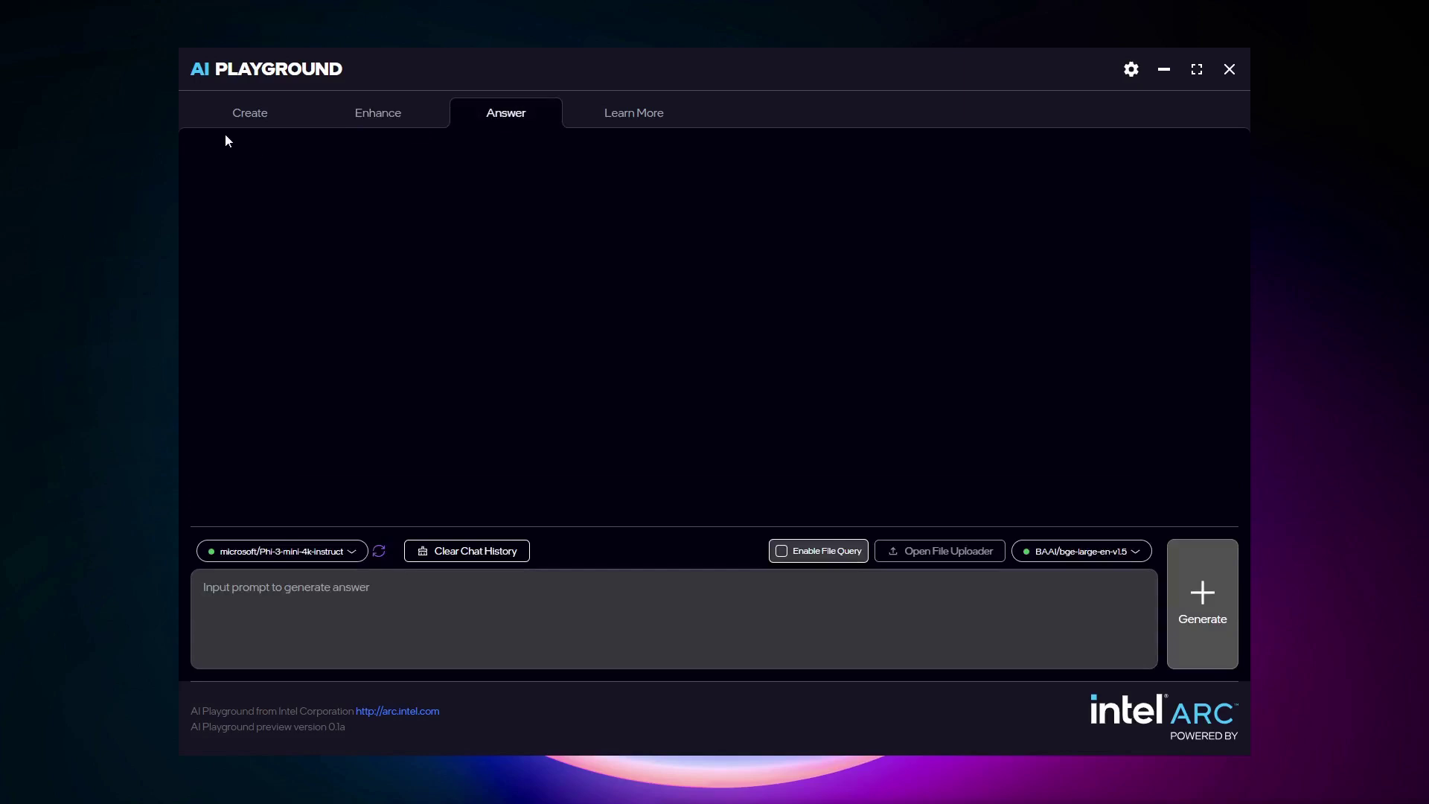
left_click(243, 121)
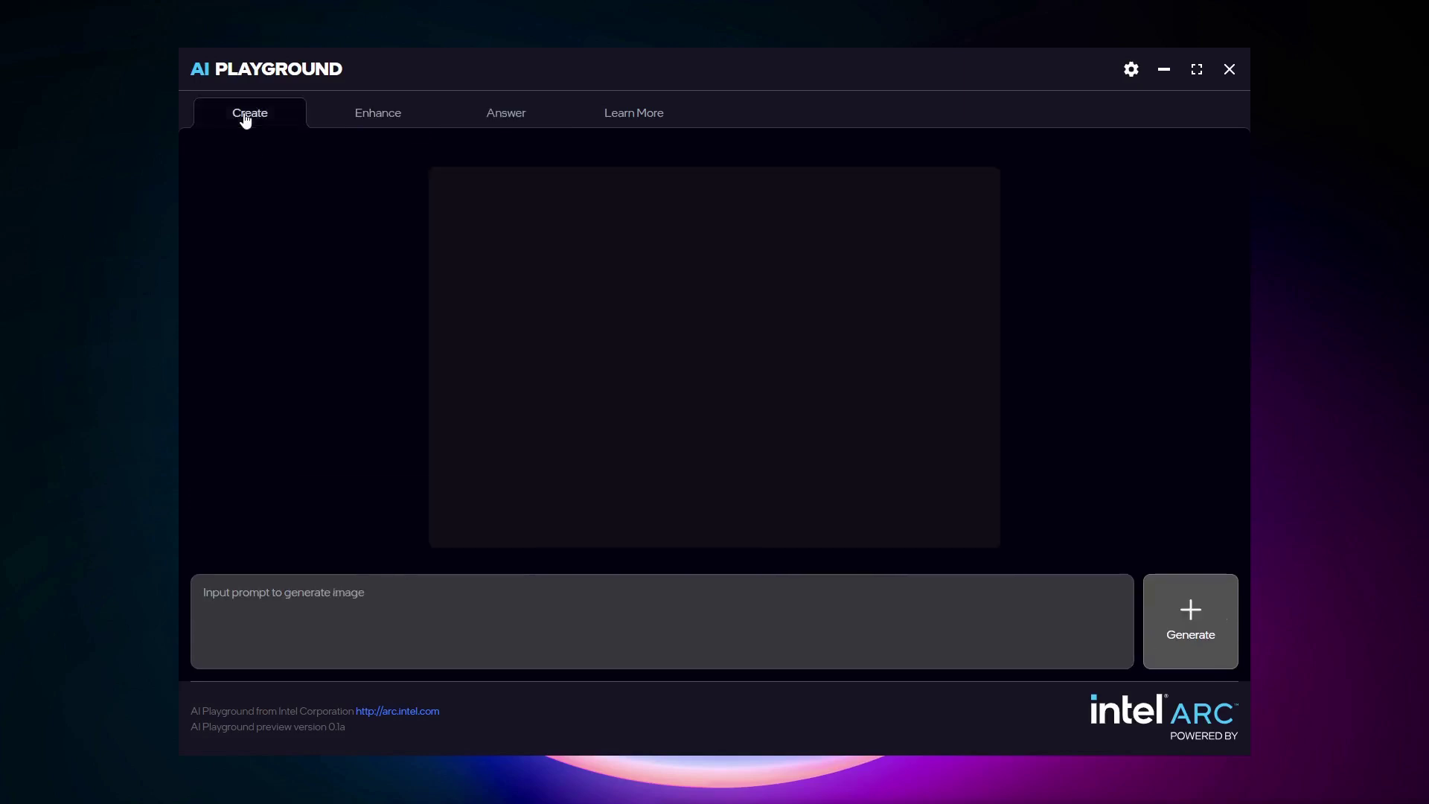
Generate four images from the prompt 'a cat'.
left_click(428, 632)
type("a cat")
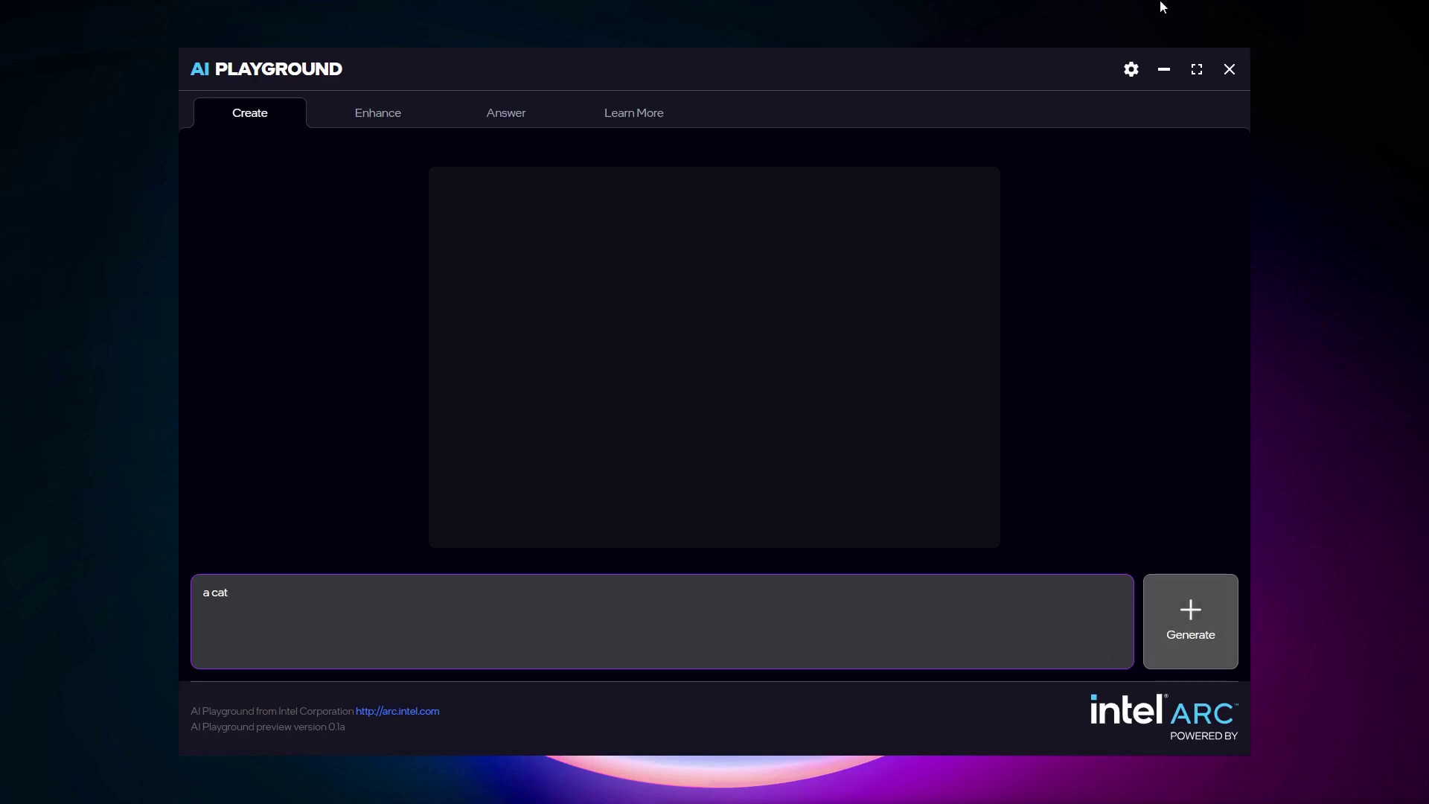
left_click(1192, 620)
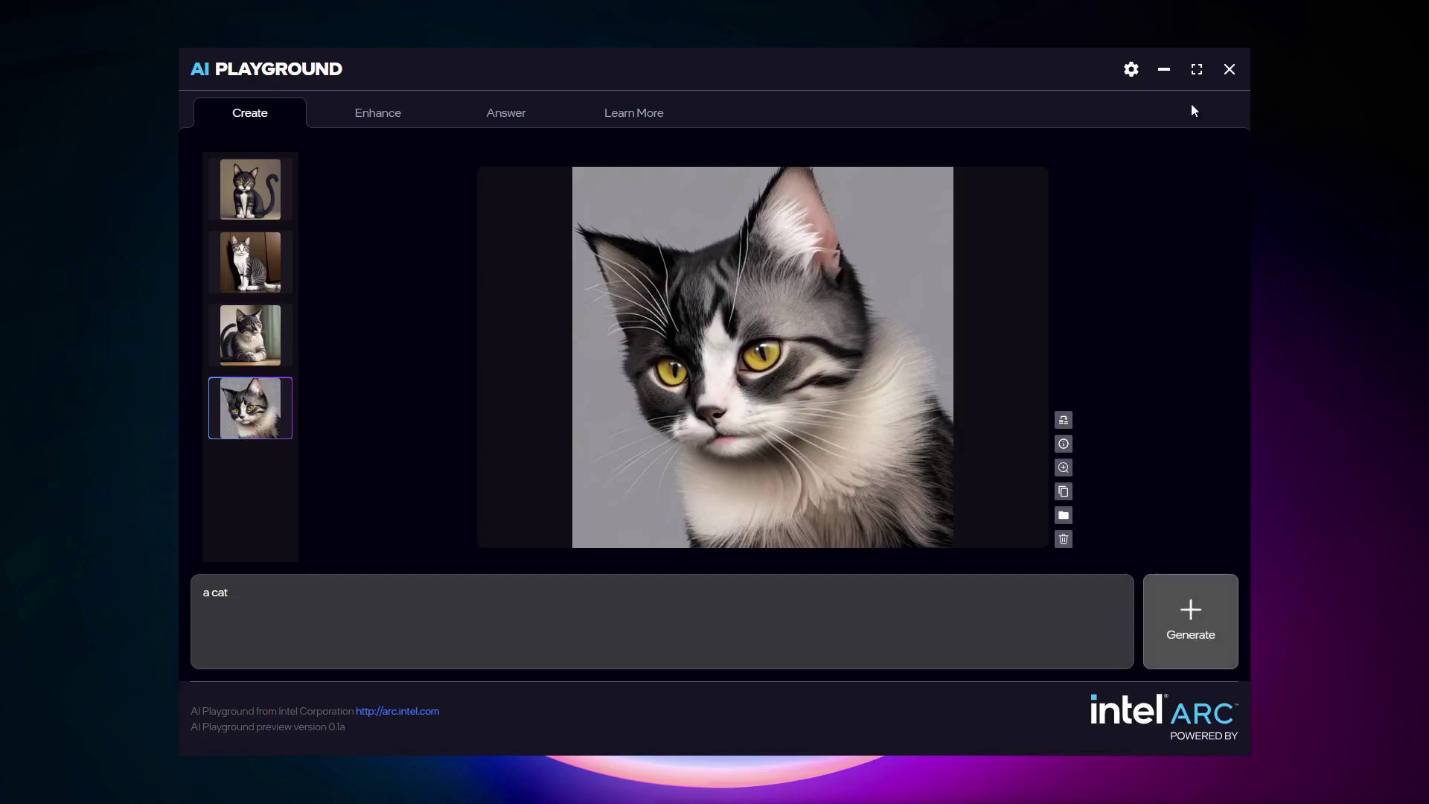
Compare HD and Standard resolutions, keep Standard 512×512, and choose Fast quality (6 steps).
left_click(1130, 71)
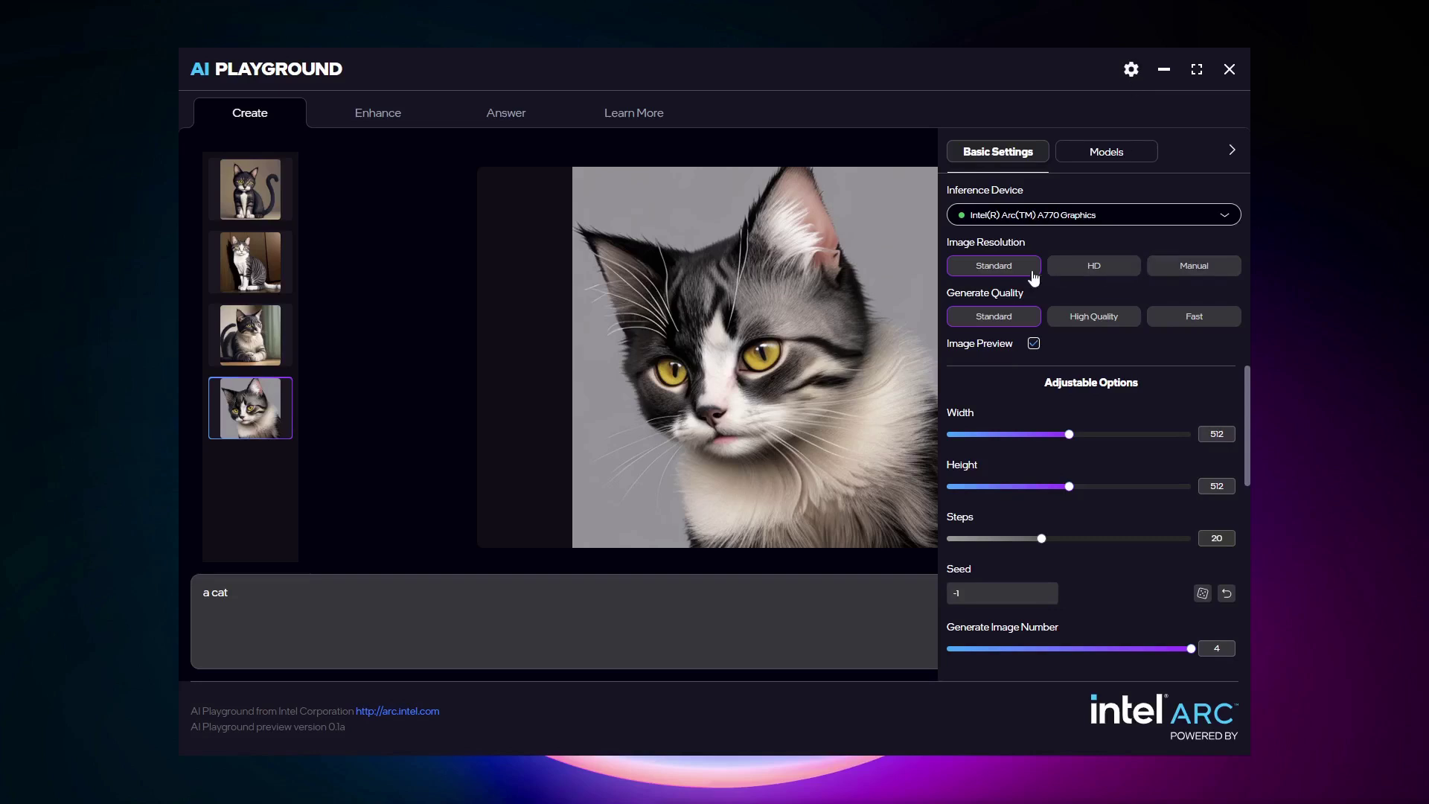
left_click(1082, 271)
left_click(1004, 271)
left_click(1088, 271)
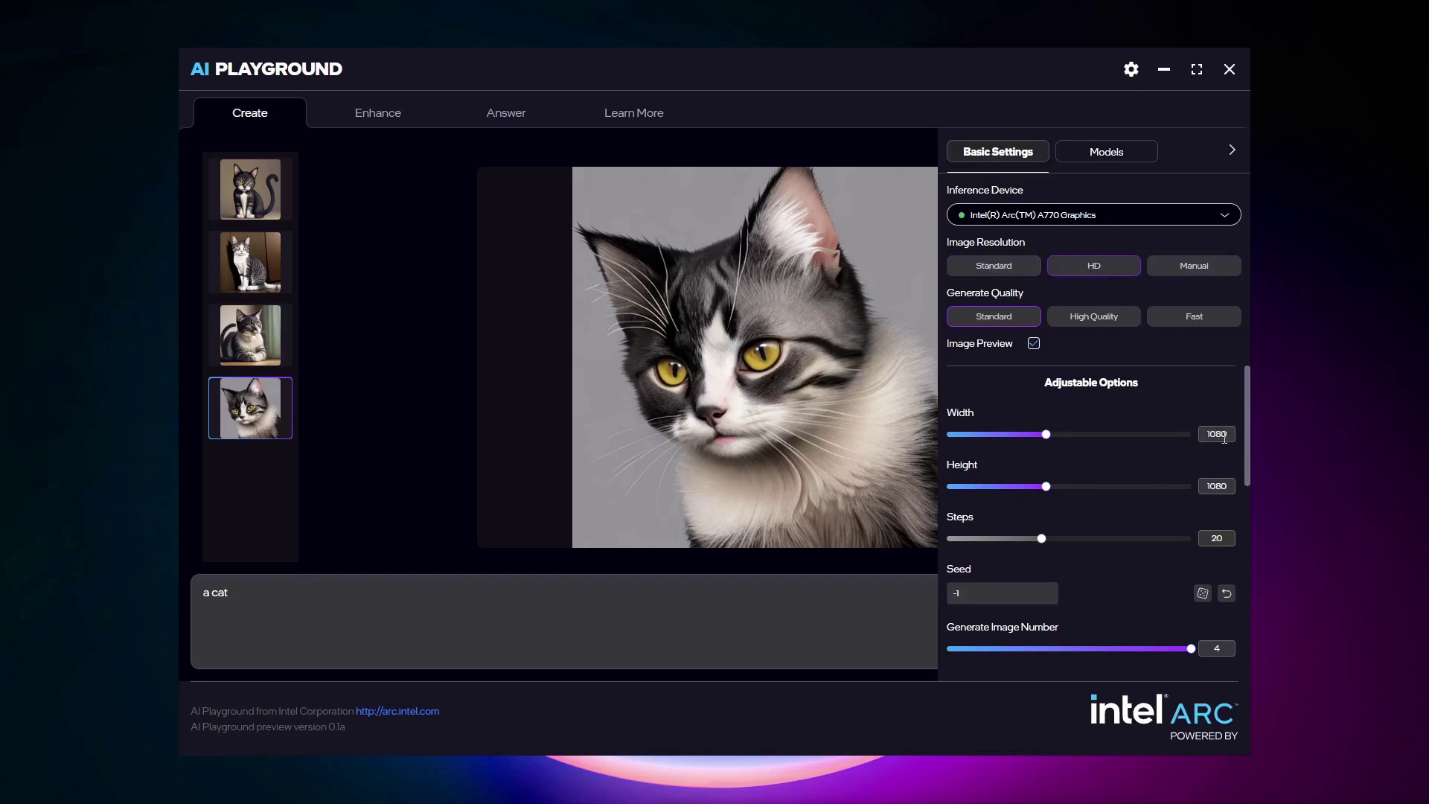
left_click(1030, 270)
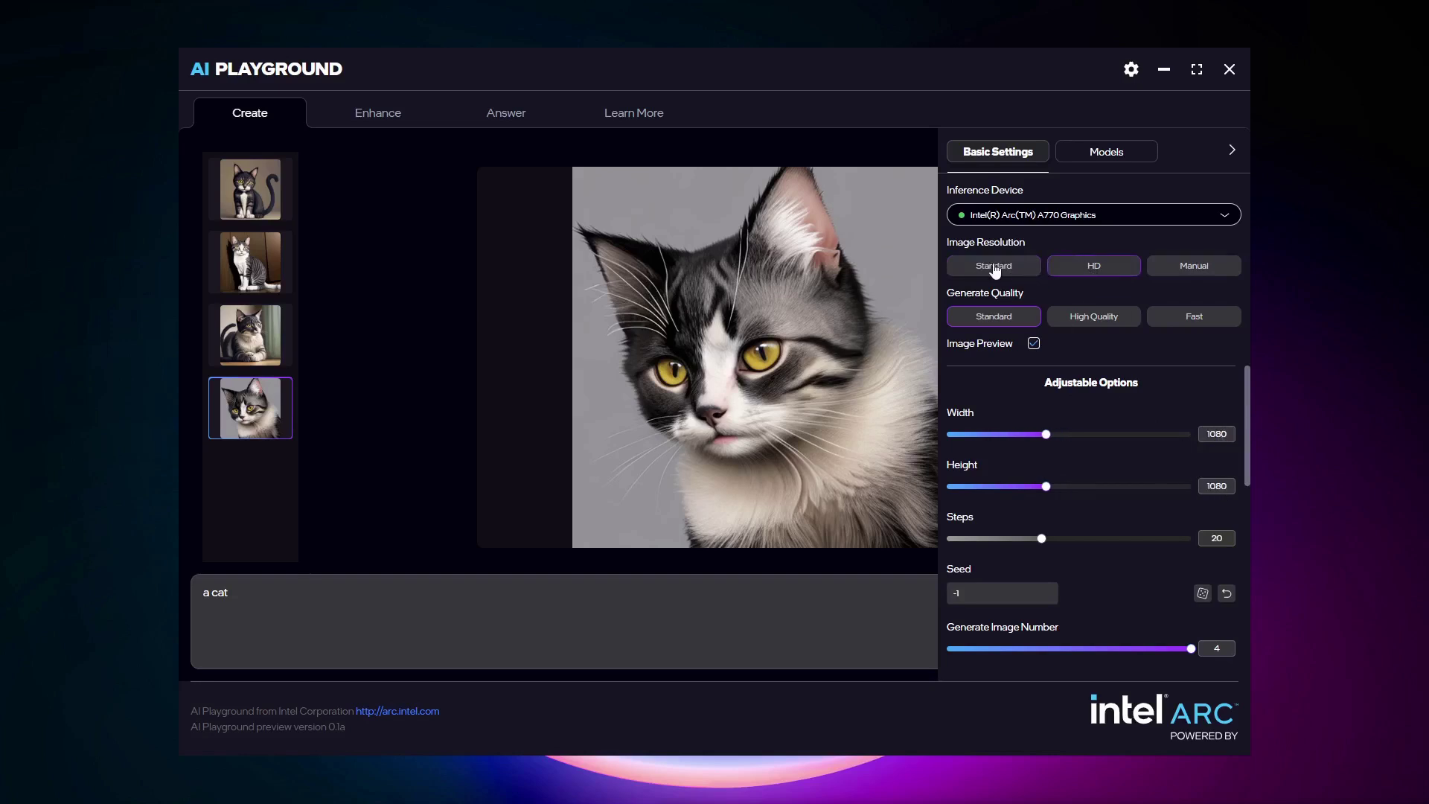
left_click(1079, 277)
left_click(1018, 274)
left_click(1193, 320)
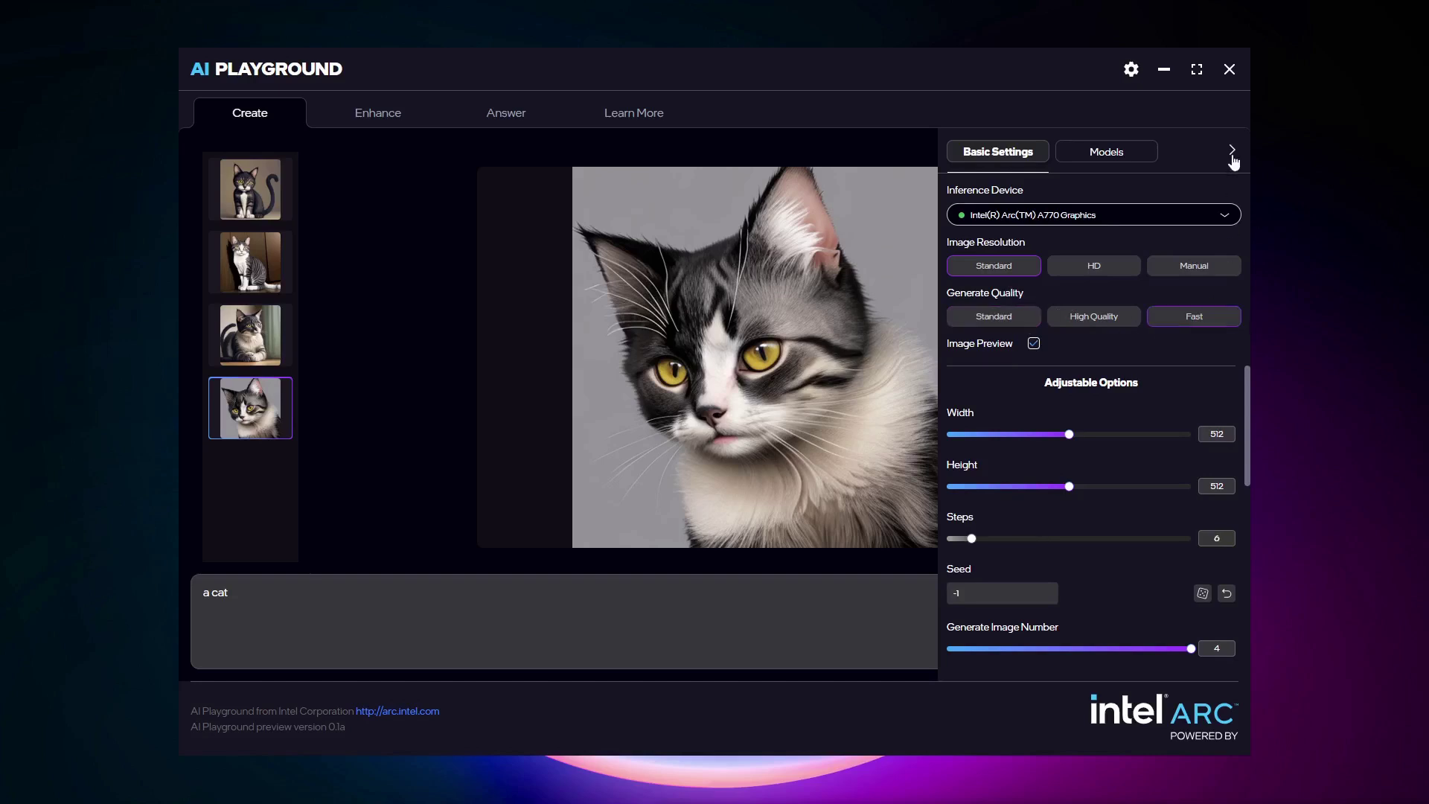
left_click(1232, 153)
Generate four new cat images with the Fast settings and preview the second and third.
left_click(1210, 635)
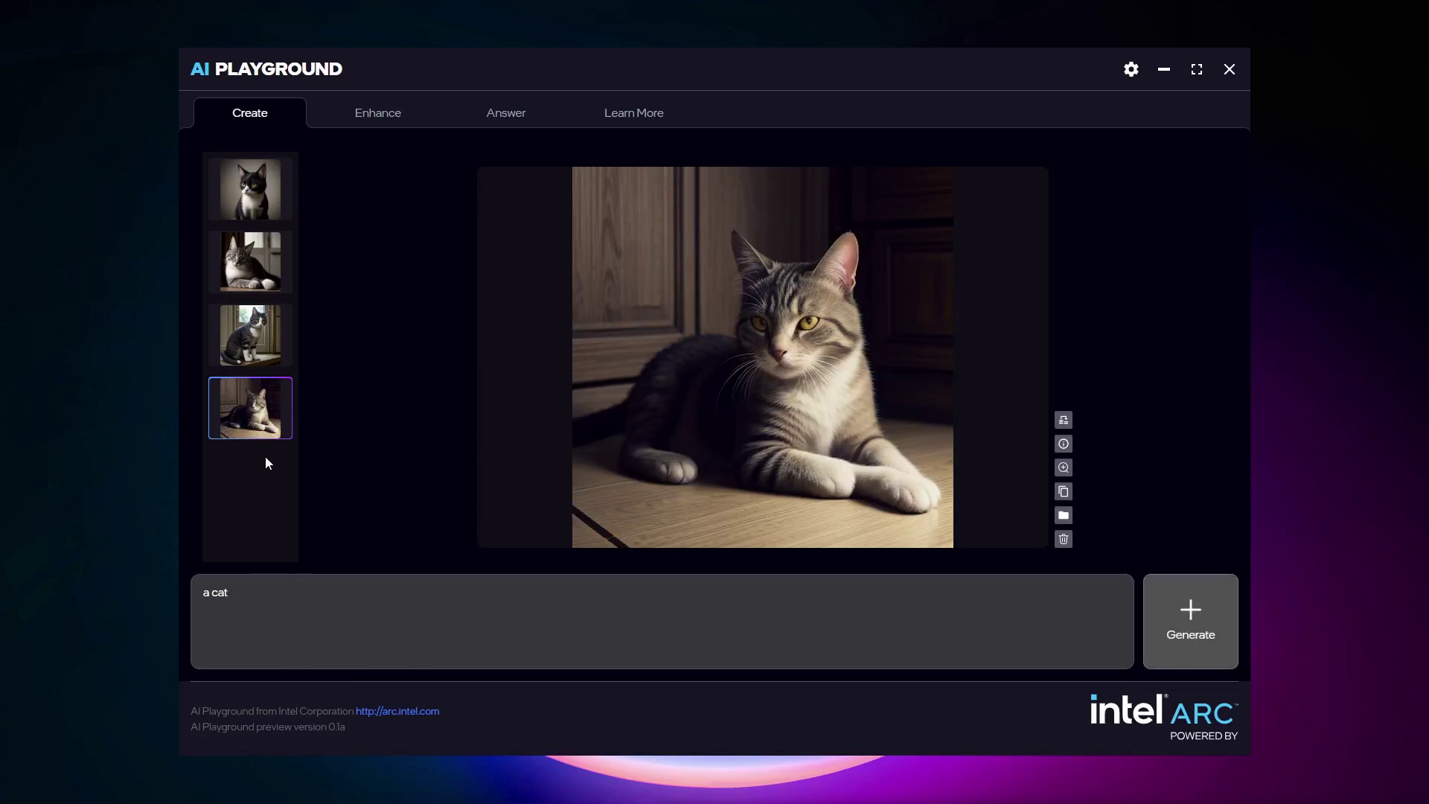
left_click(245, 339)
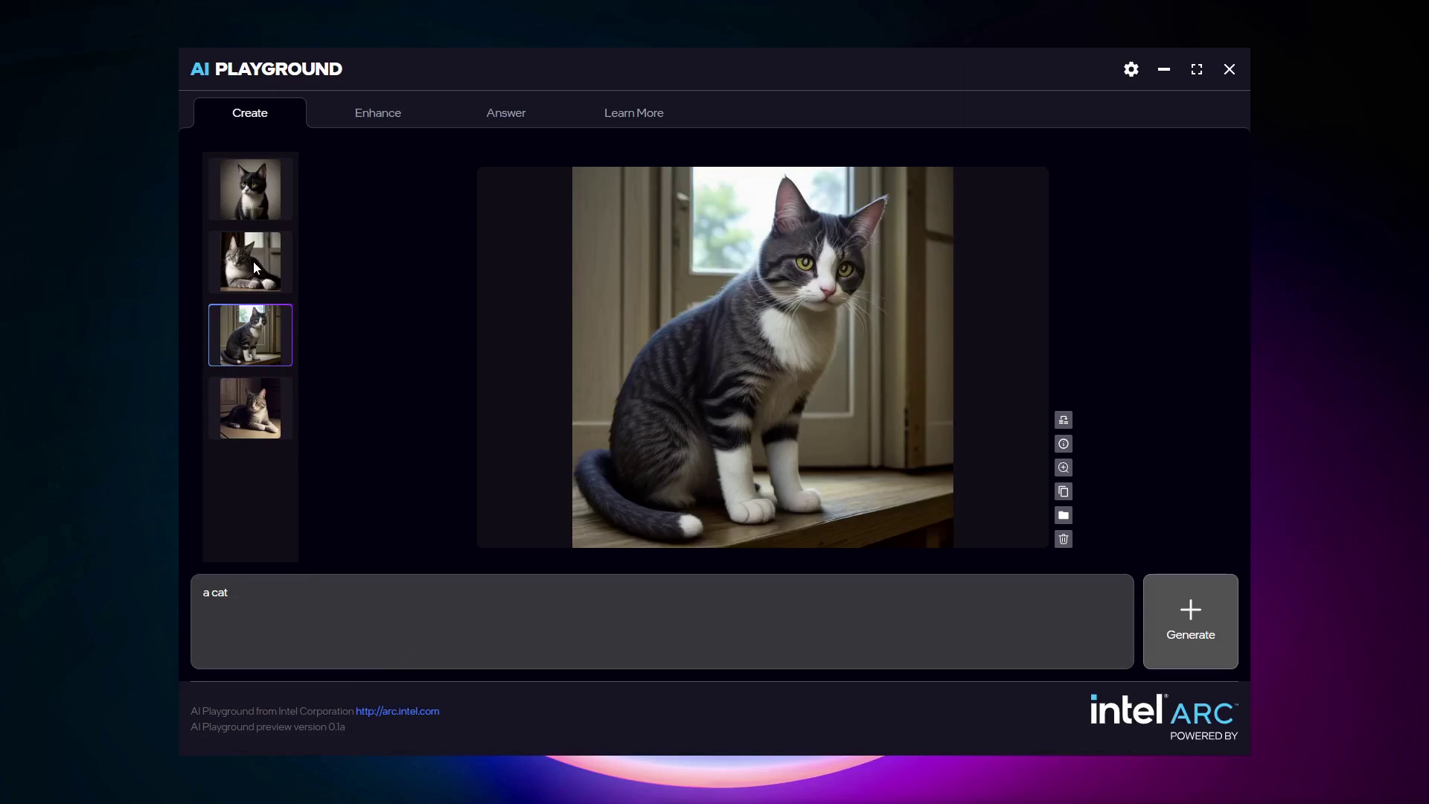
left_click(254, 267)
left_click(256, 314)
Step through the remaining thumbnails to the tuxedo cat and reopen the generation settings.
key("Down")
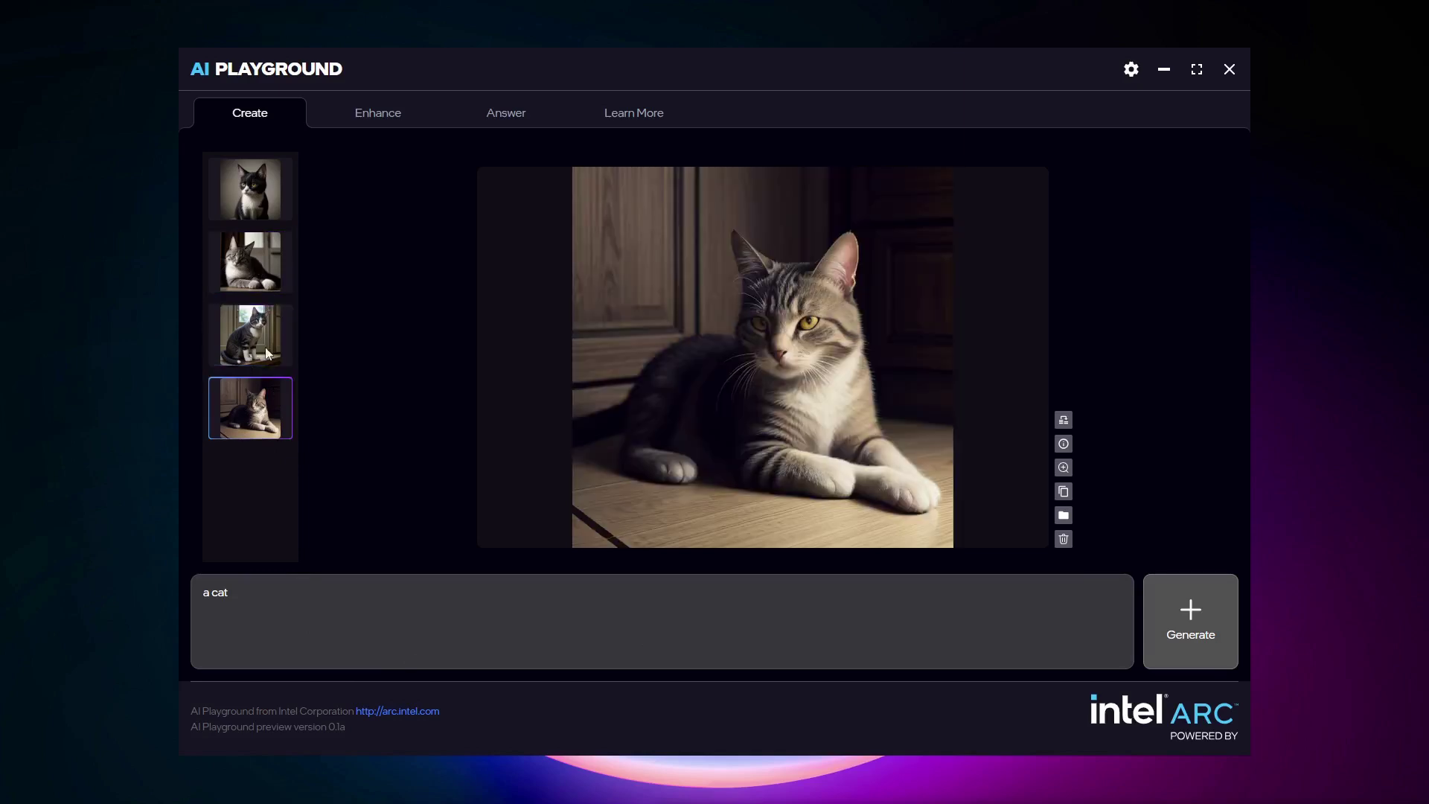
left_click(268, 354)
left_click(261, 248)
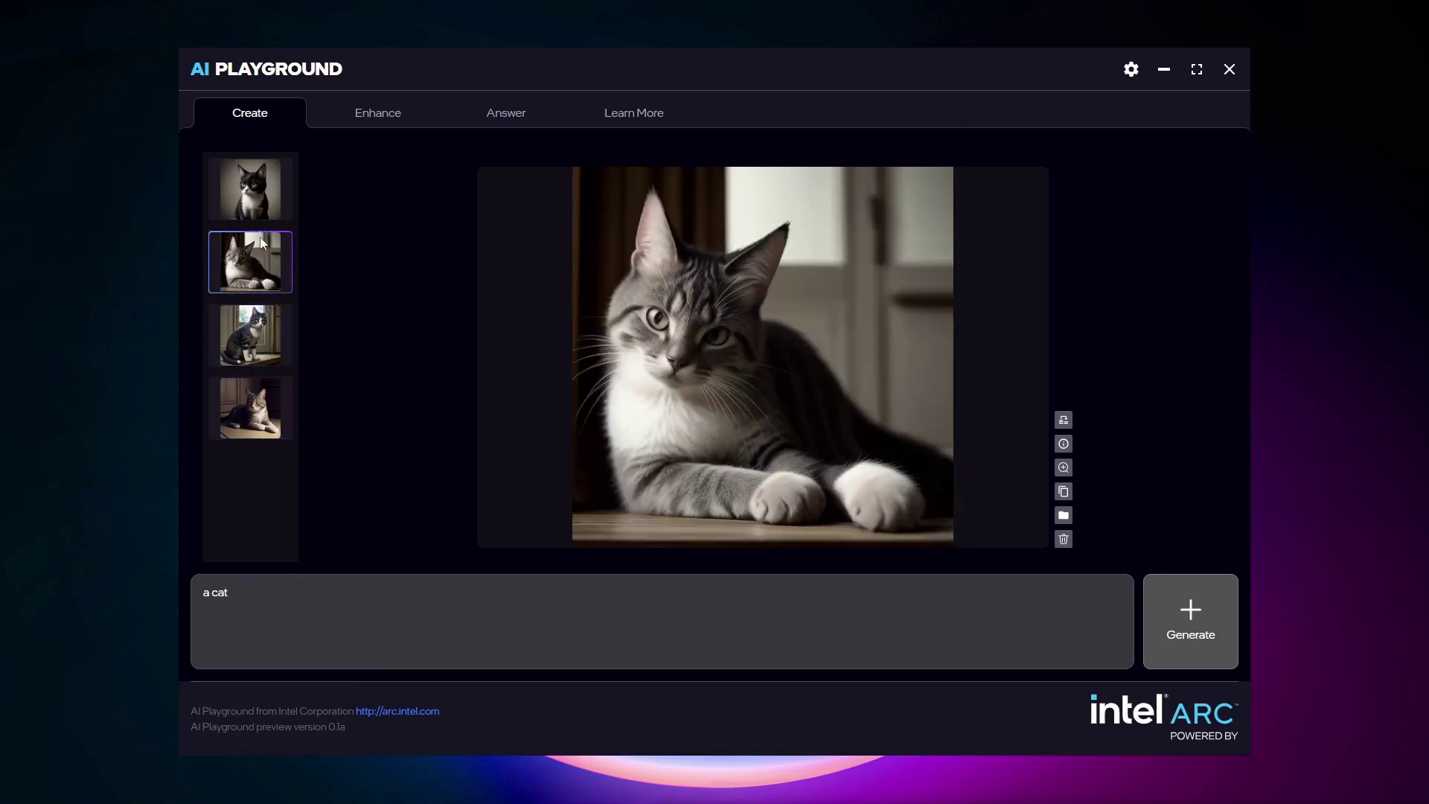
left_click(264, 185)
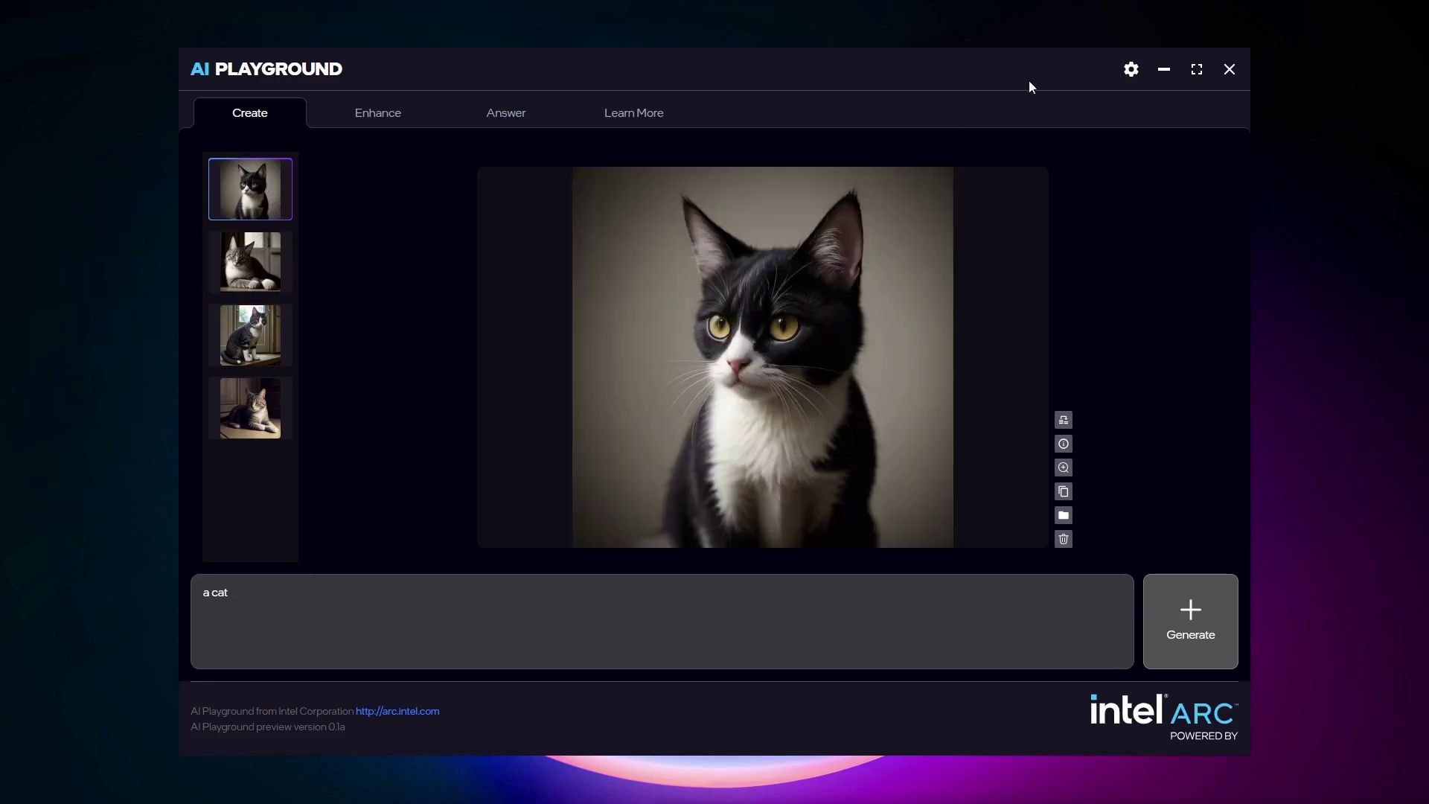
left_click(1129, 73)
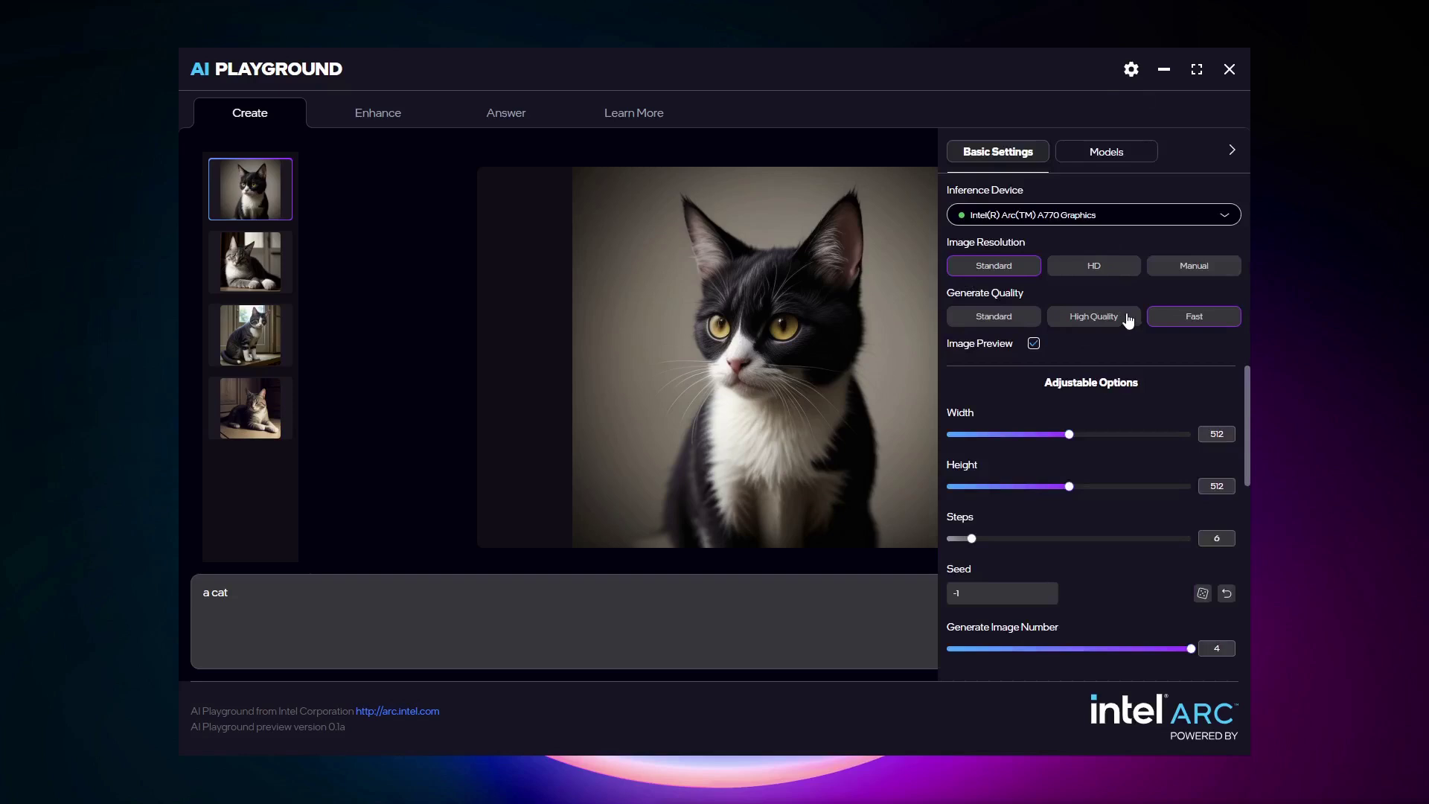
left_click(1233, 151)
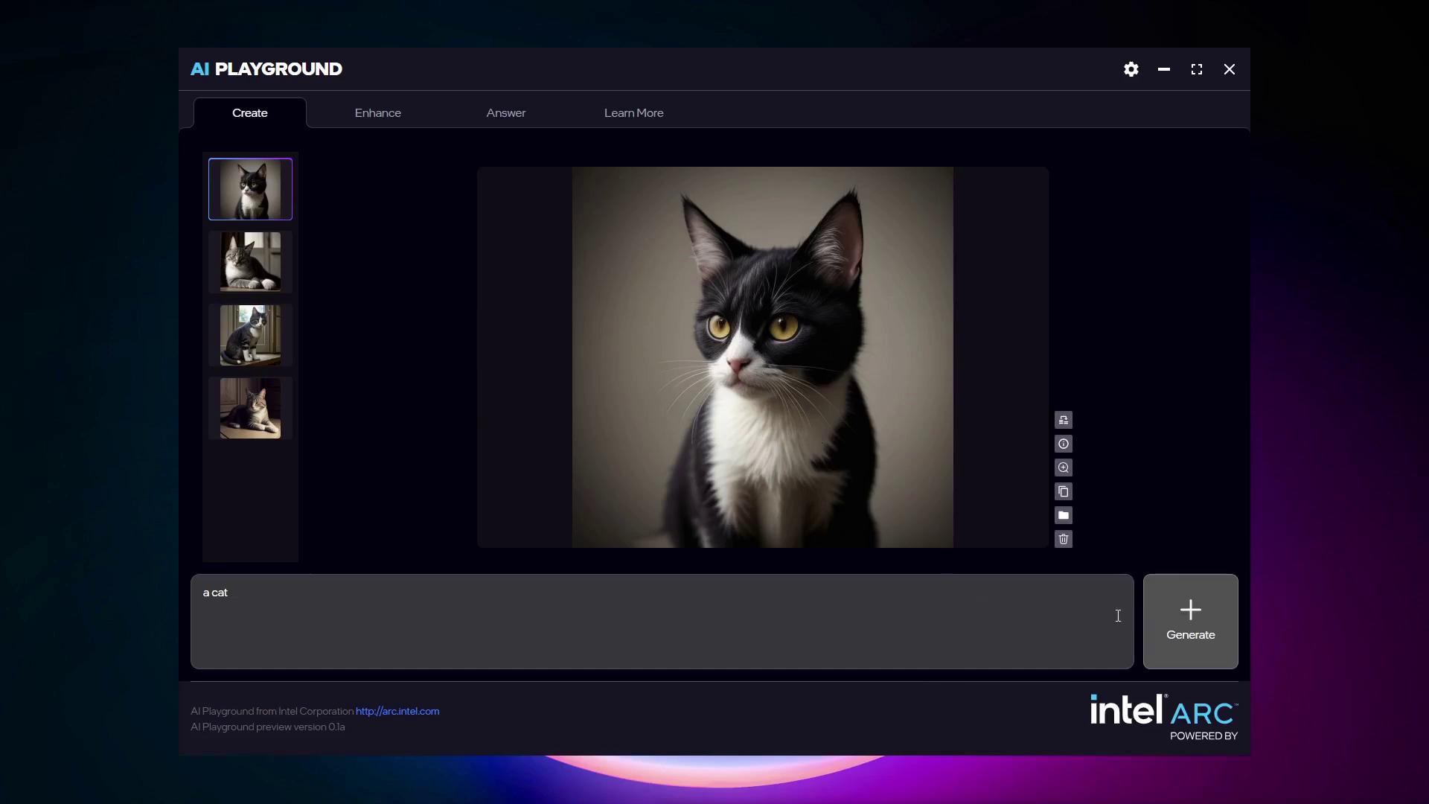
left_click(1204, 633)
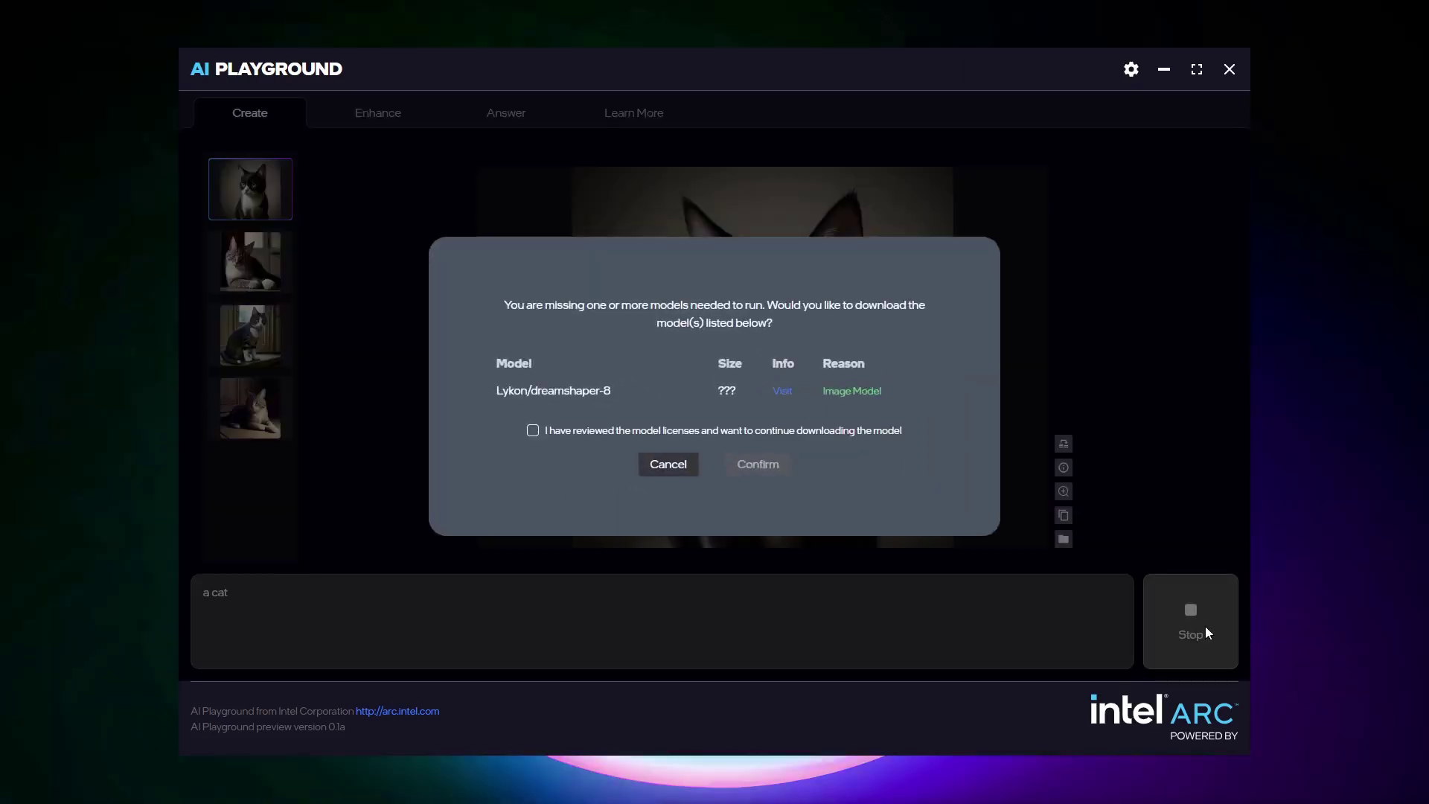
left_click(532, 432)
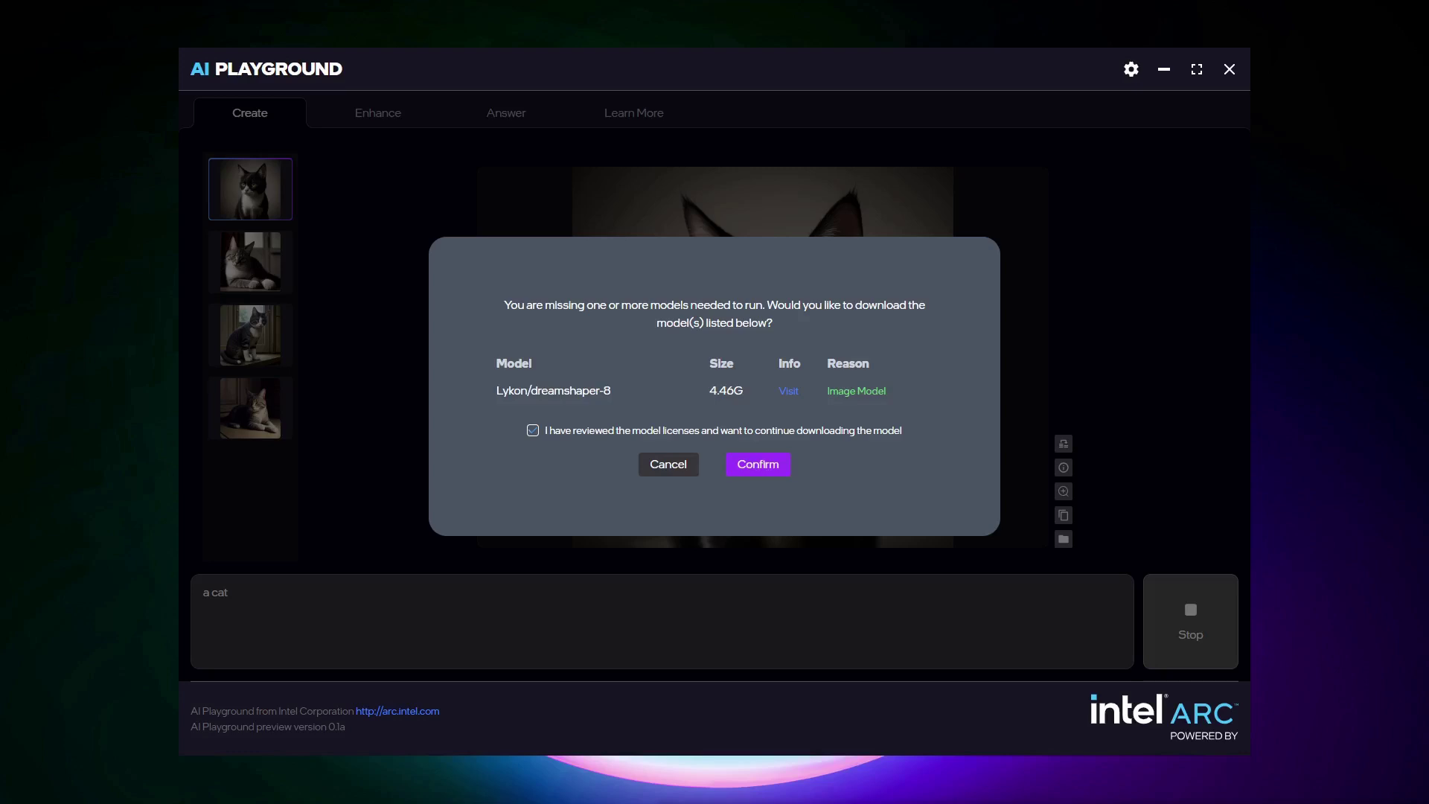
left_click(757, 464)
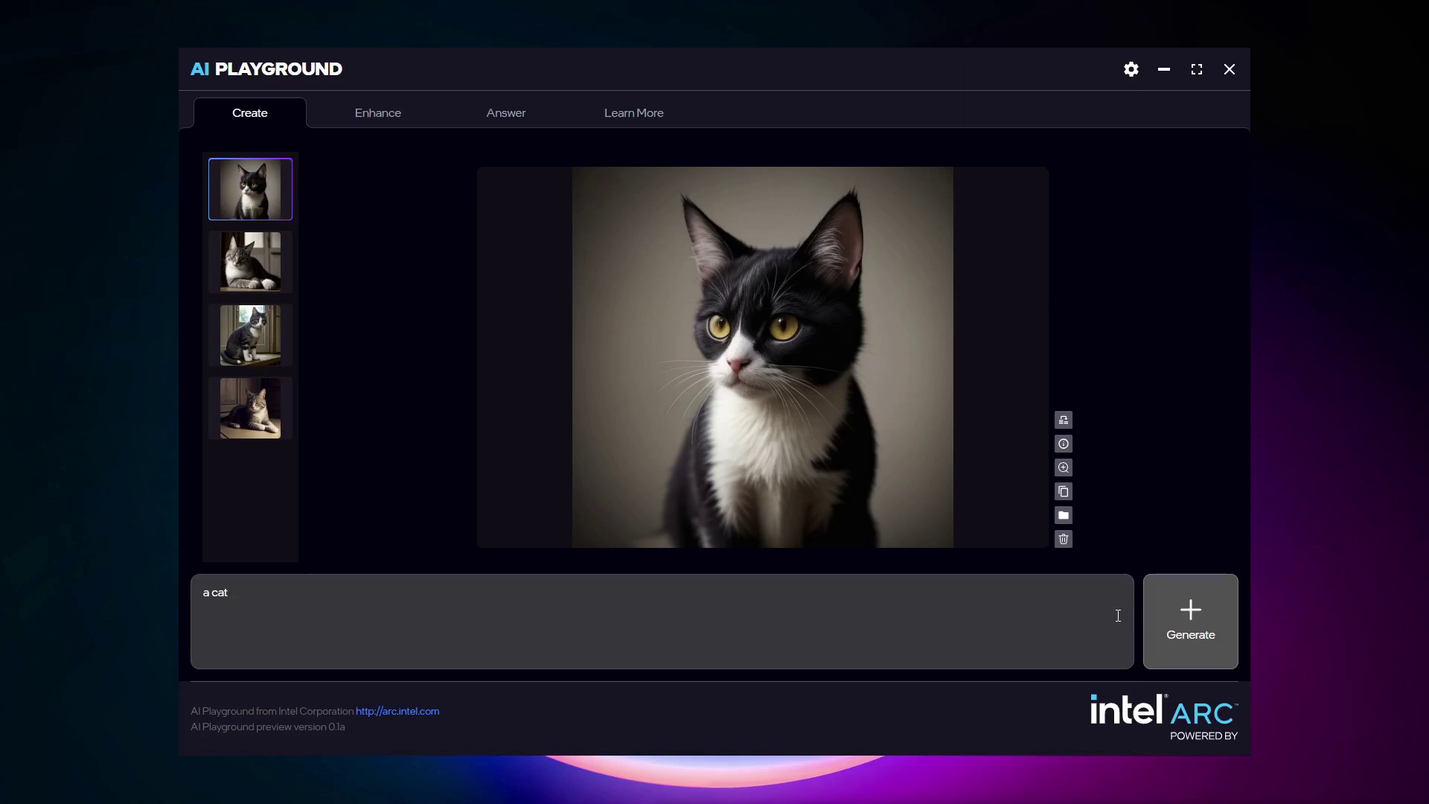
Browse the downloadable models list in the Models settings, then collapse the settings panel.
left_click(1133, 70)
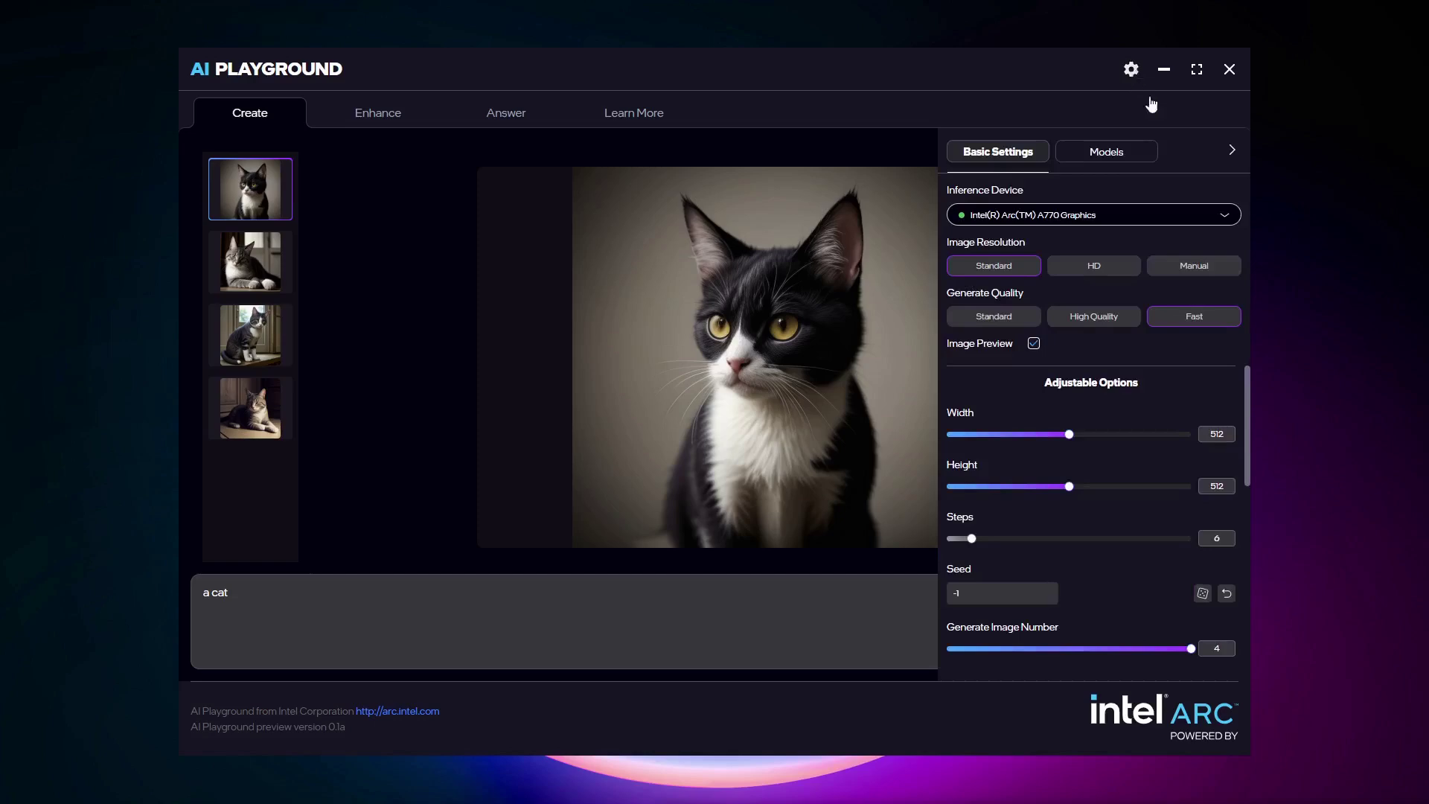
left_click(1123, 151)
scroll(1094, 454, "down", 8)
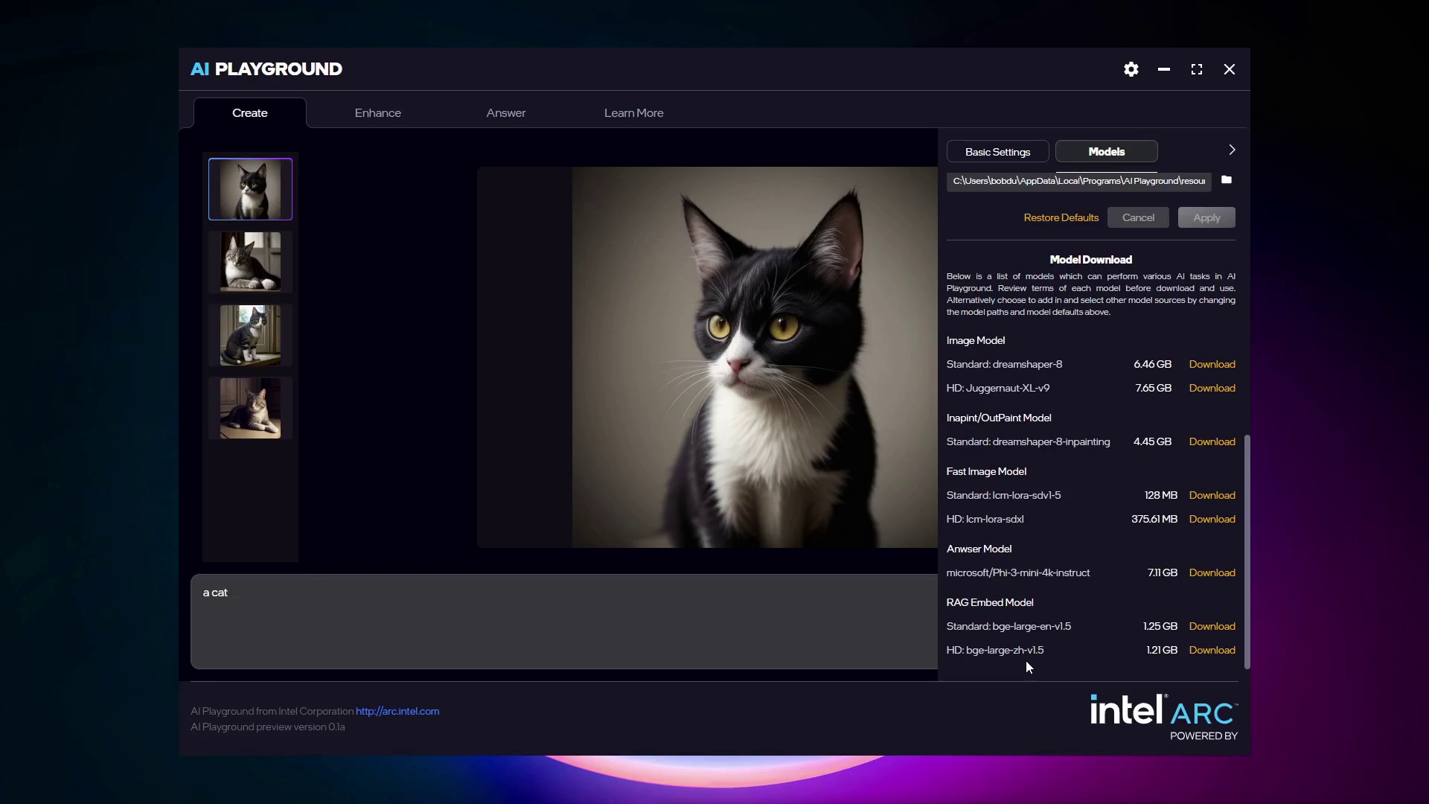
left_click(1232, 153)
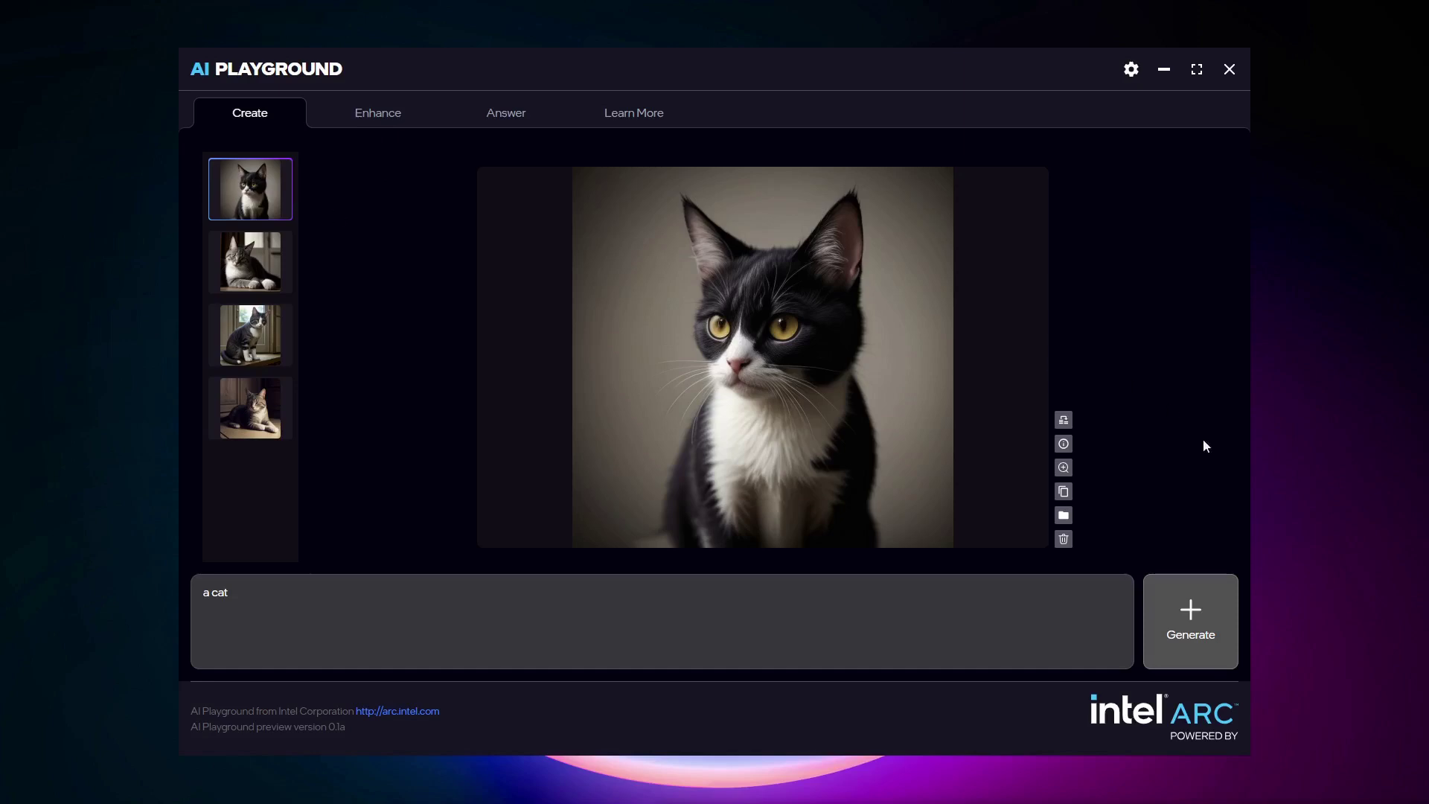
Send the tuxedo cat into Enhance and choose 2.0x upscaling.
left_click(1063, 420)
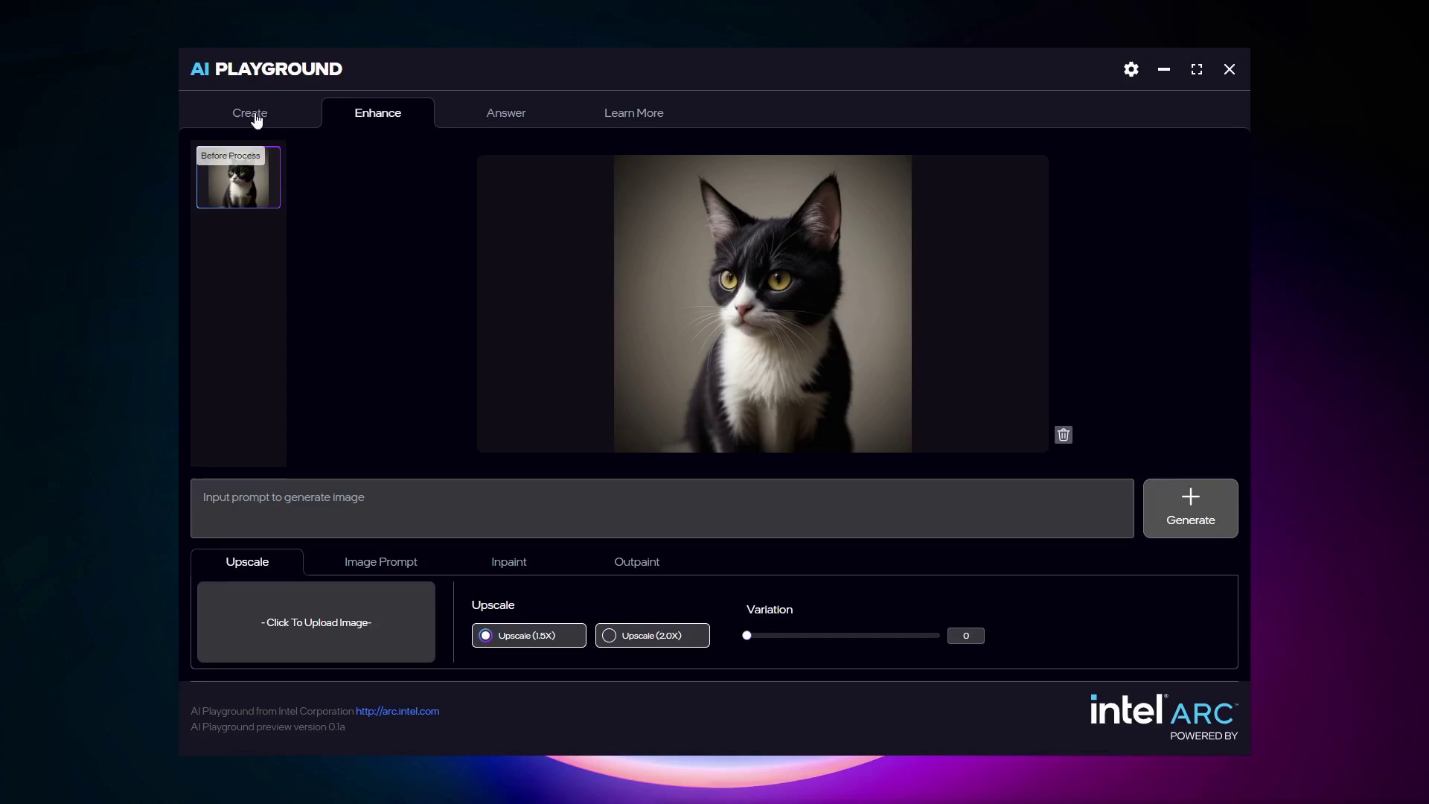
left_click(345, 634)
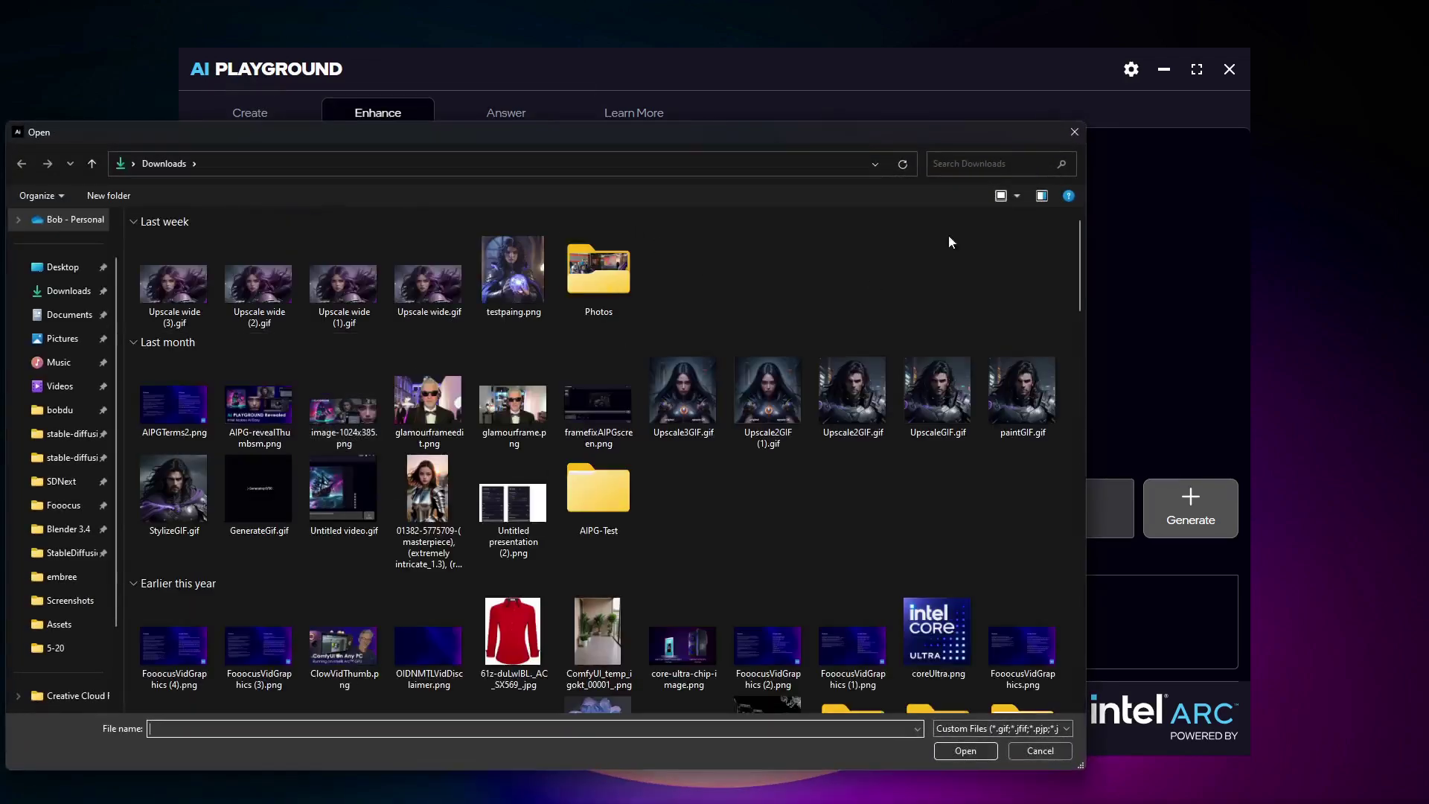
left_click(1083, 136)
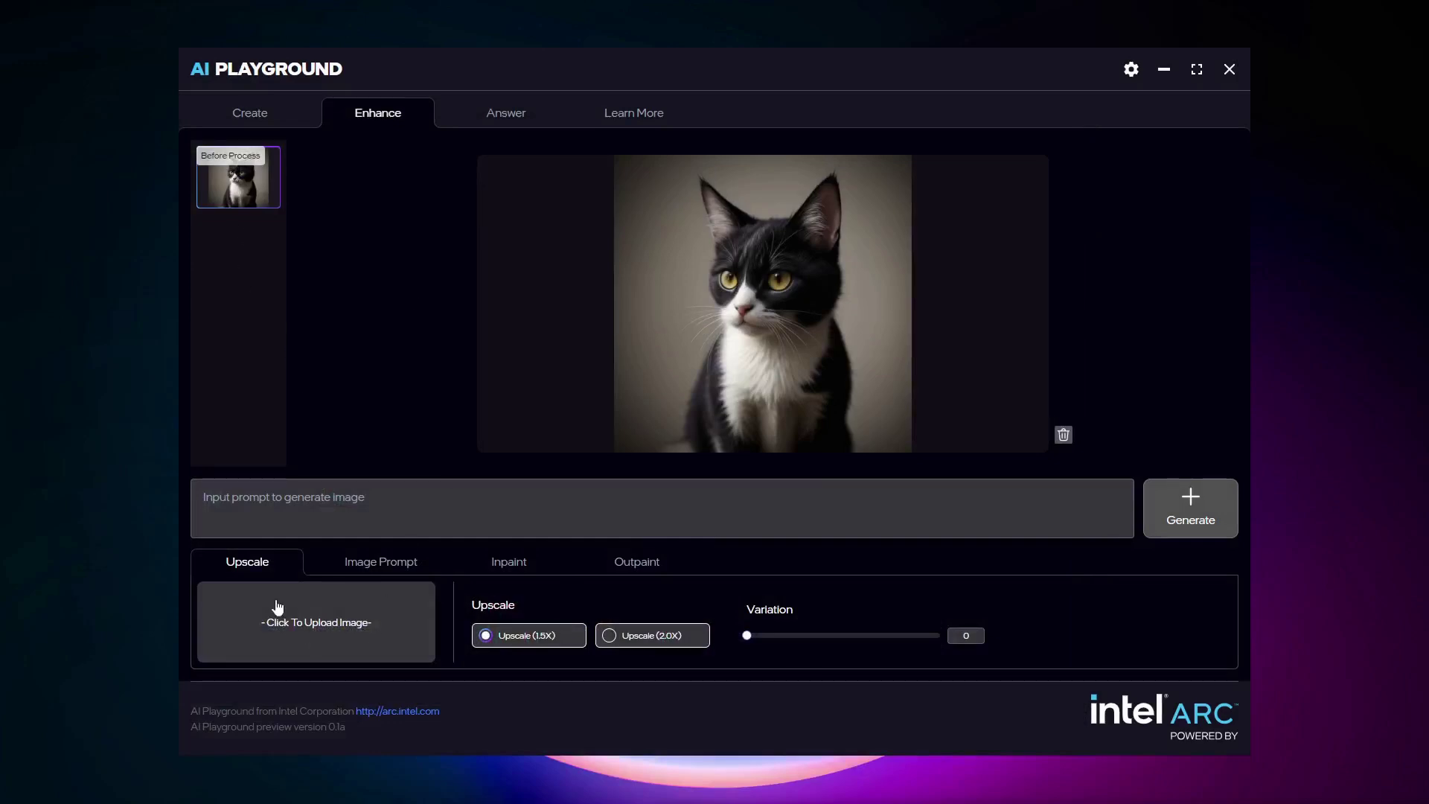
left_click(607, 643)
Preview the Image Prompt, Inpaint and Outpaint options, settling on Image Prompt at influence 0.5.
left_click(391, 567)
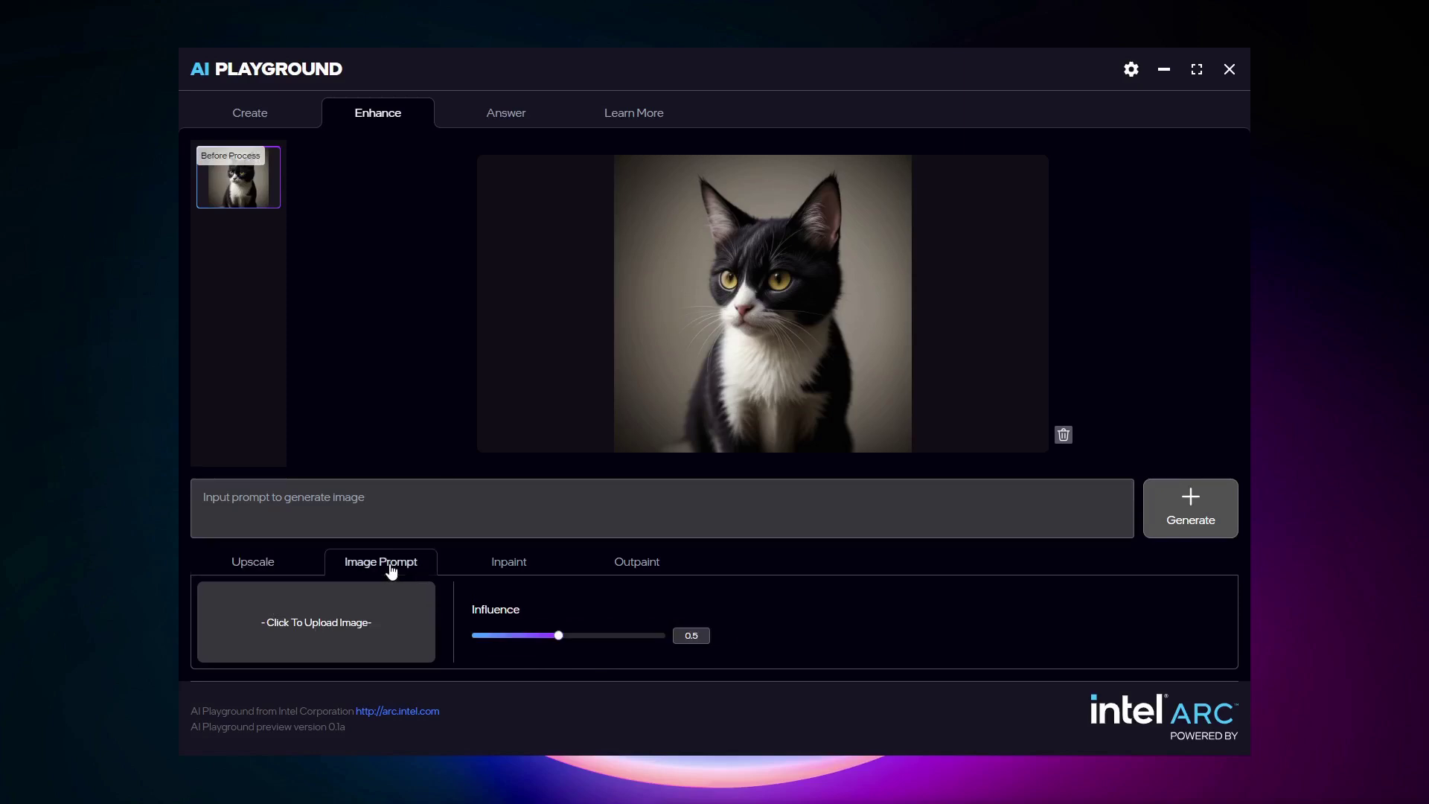
left_click(516, 570)
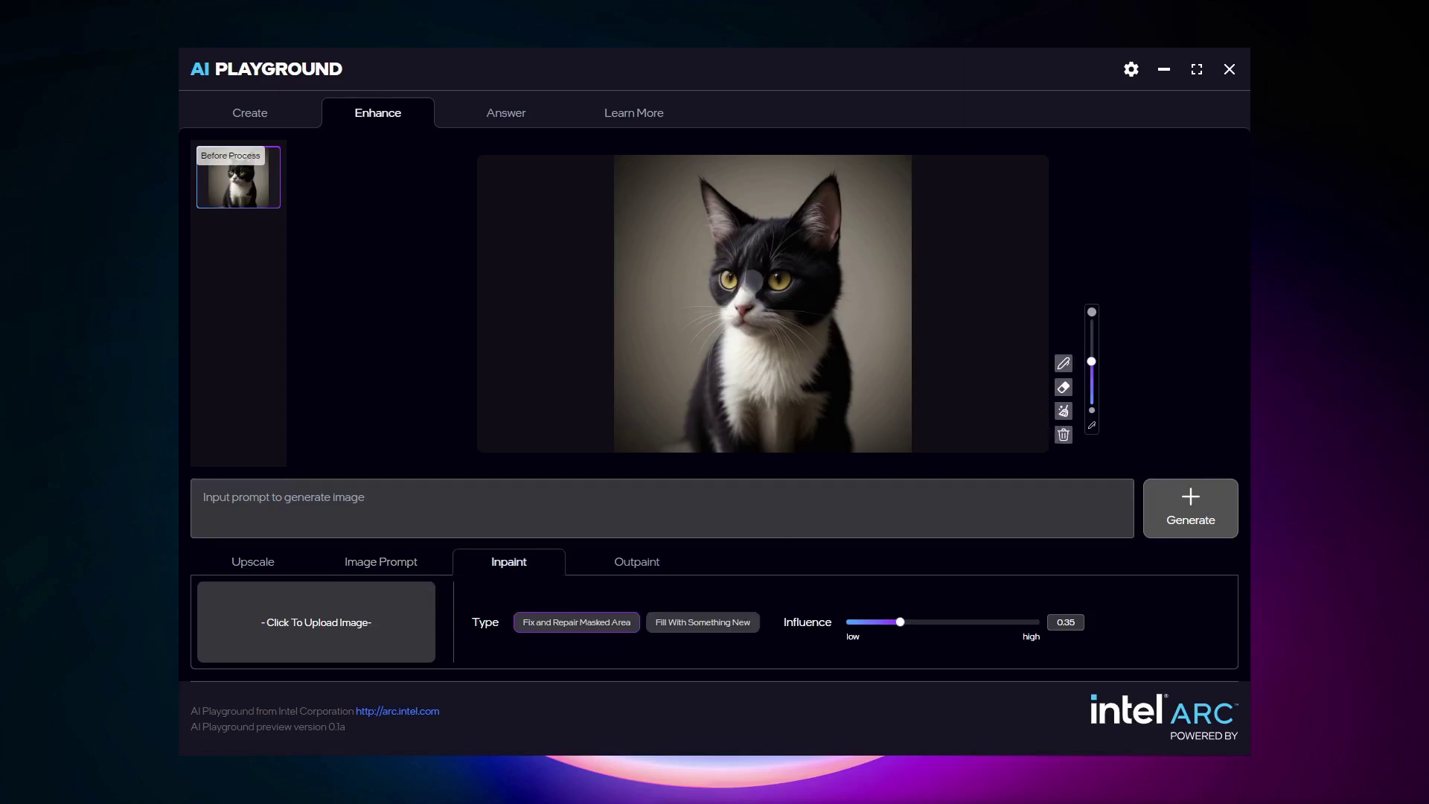
left_click(642, 564)
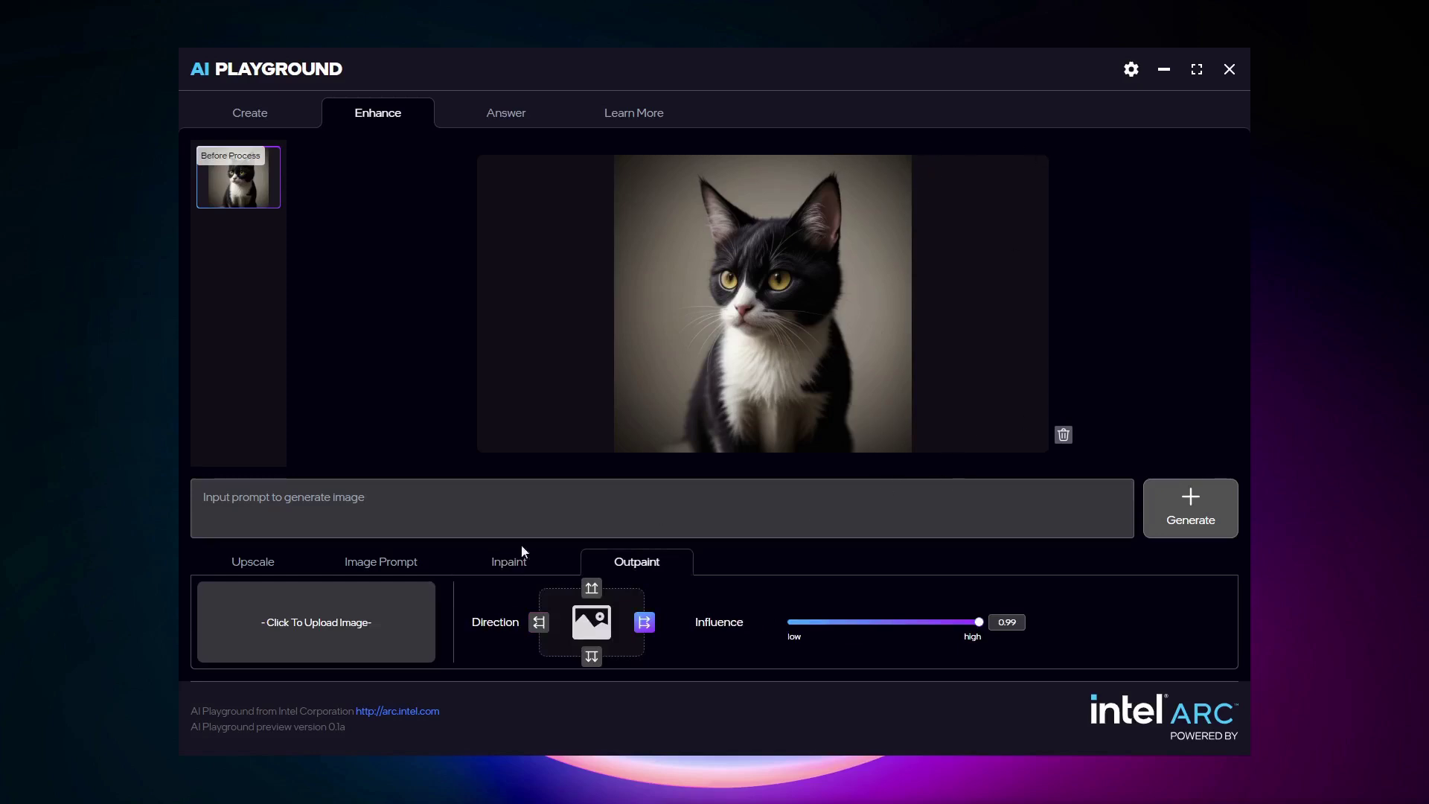
left_click(394, 567)
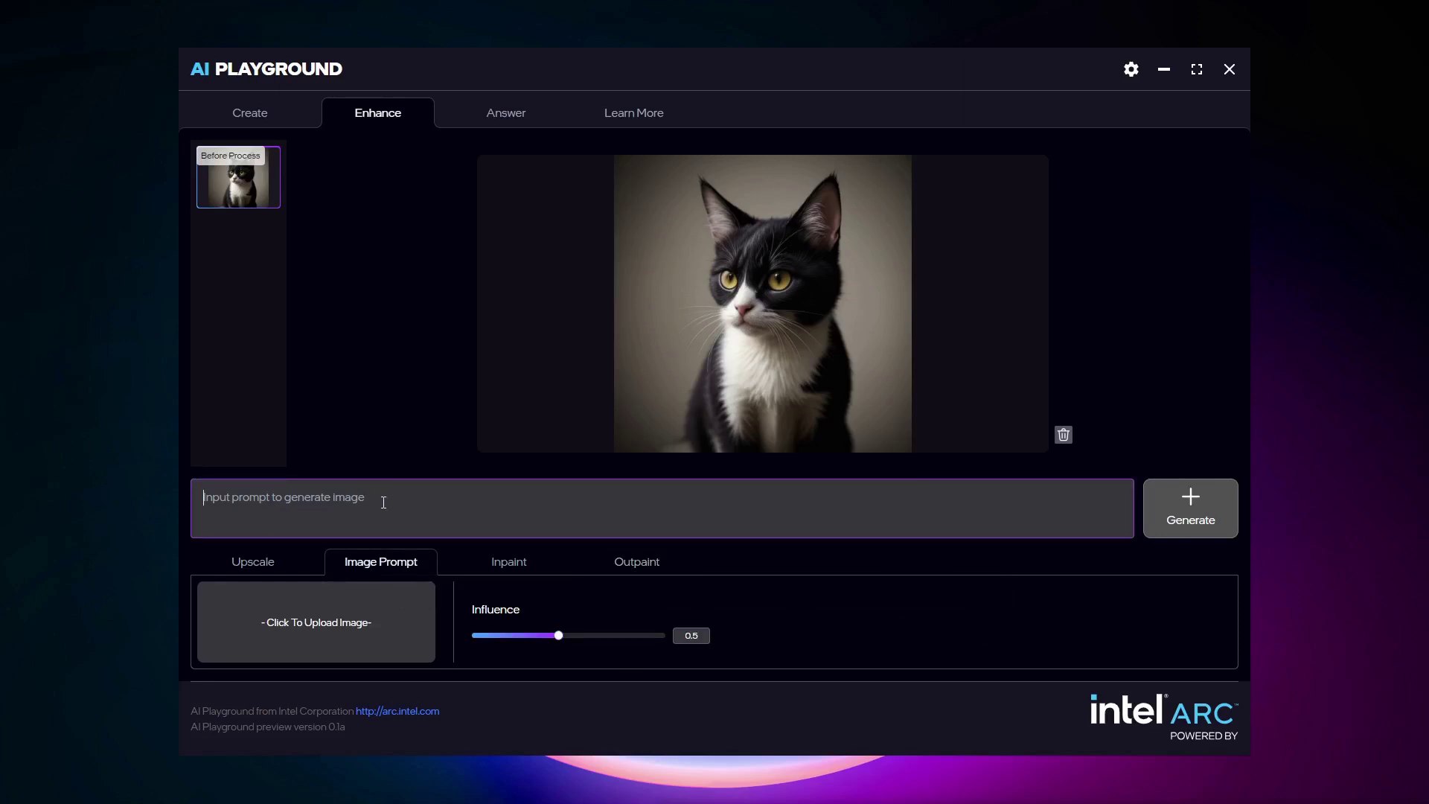
Enter the enhance prompt 'a cyberpunk cat' with Influence 0.65.
type("a cyberpunk cat")
left_click(696, 635)
type("6")
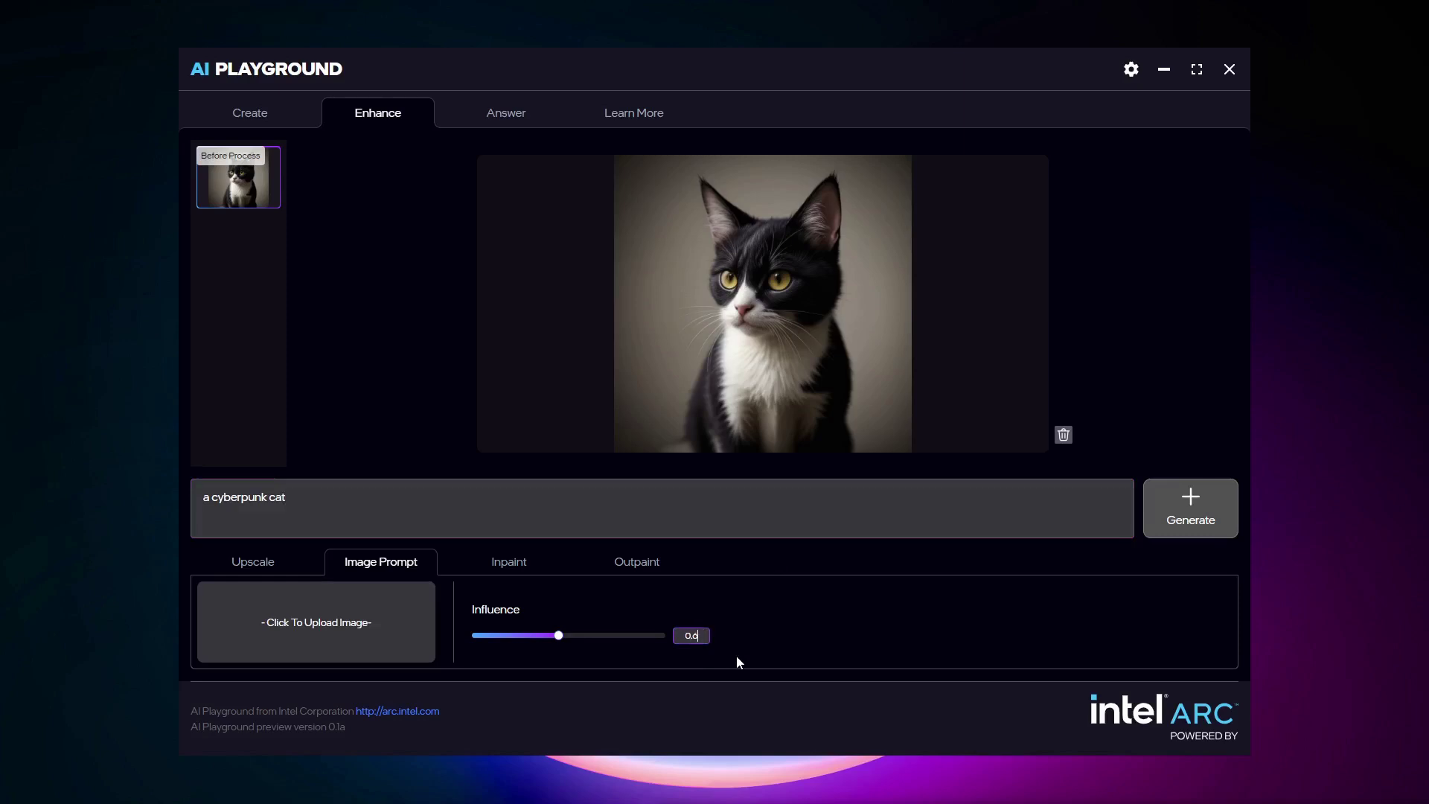
type("5")
key("Return")
Set generation quality to Standard with 20 steps.
left_click(1131, 71)
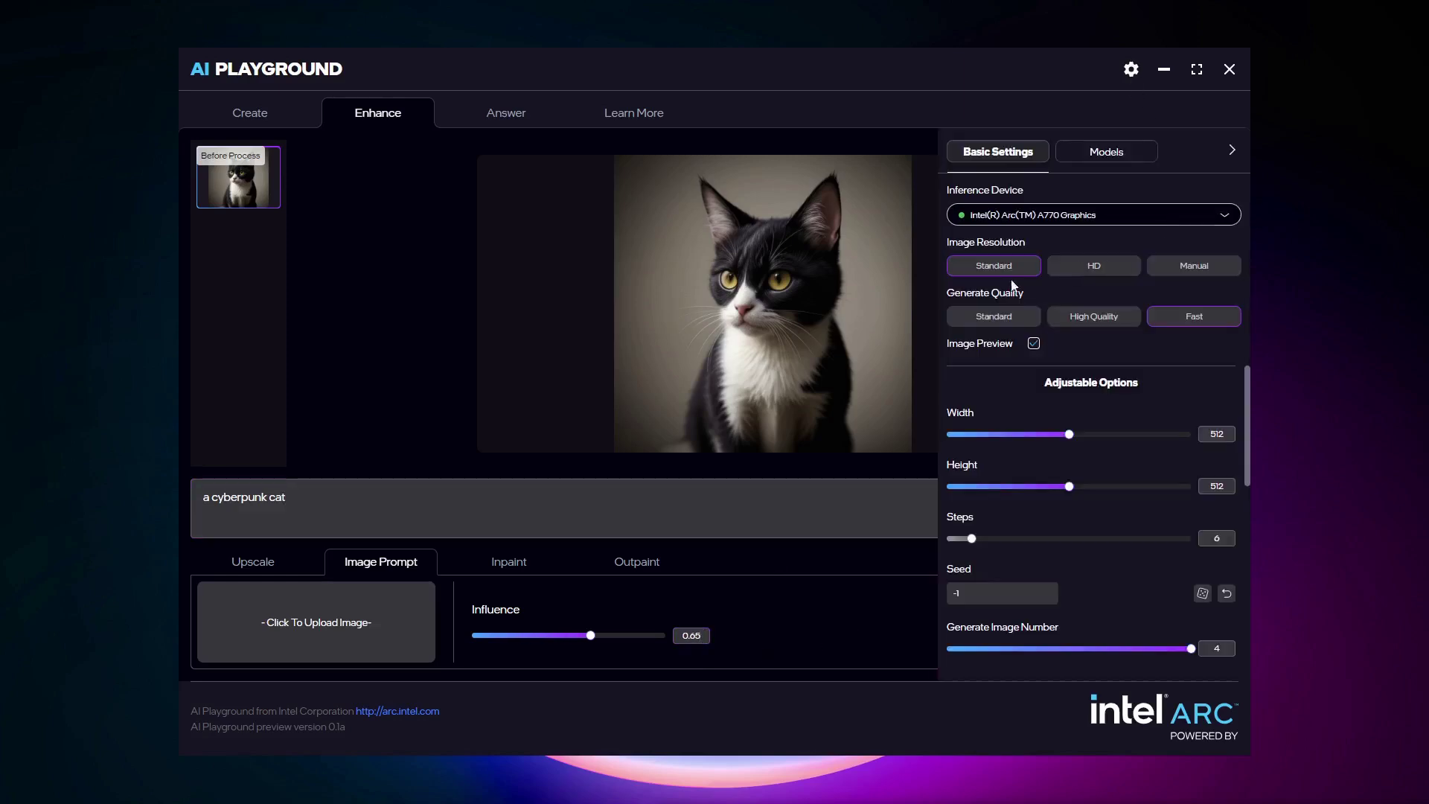
left_click(998, 316)
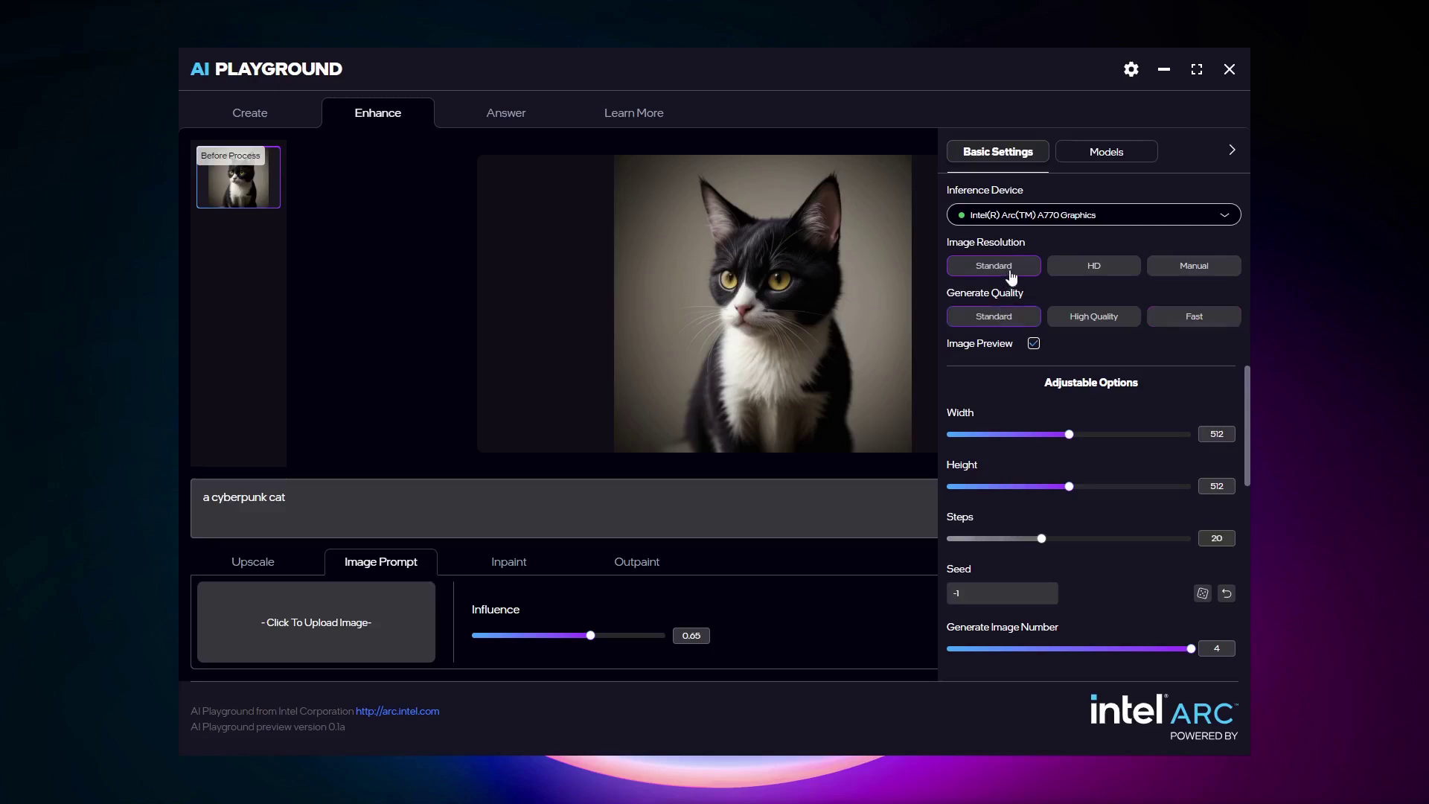
left_click(1231, 151)
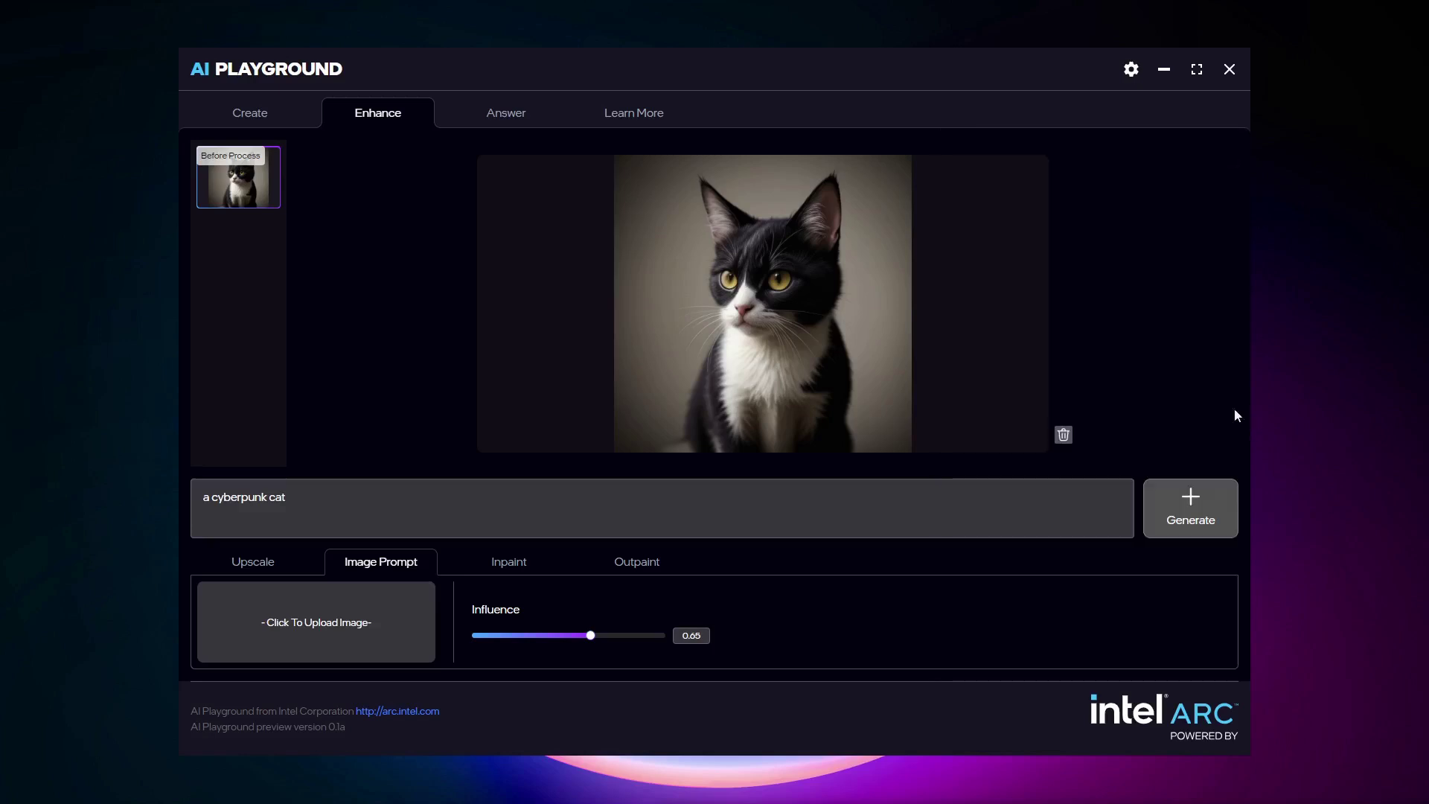
left_click(1132, 71)
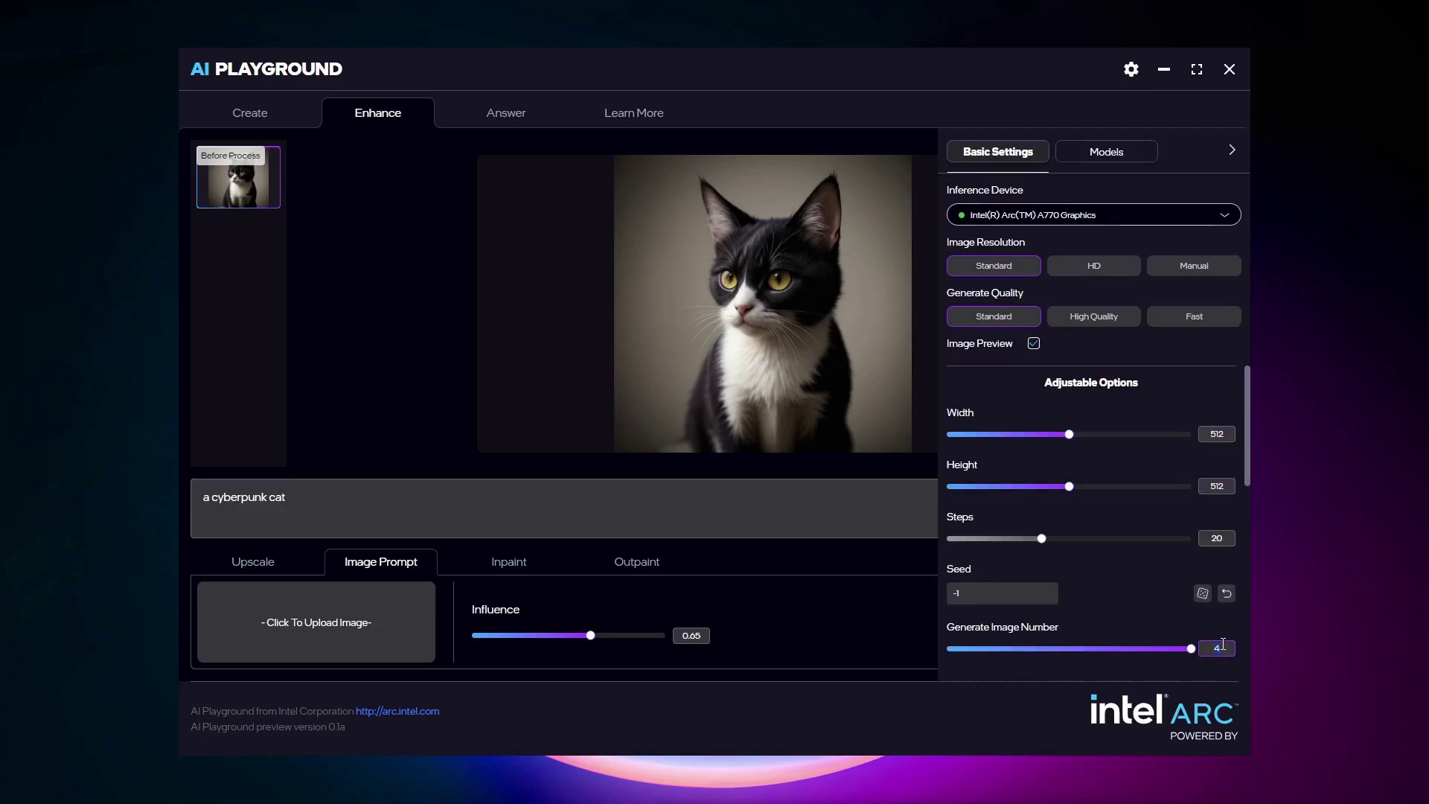
Generate cyberpunk cat variants, then regenerate them at Influence 0.75.
left_click(1231, 150)
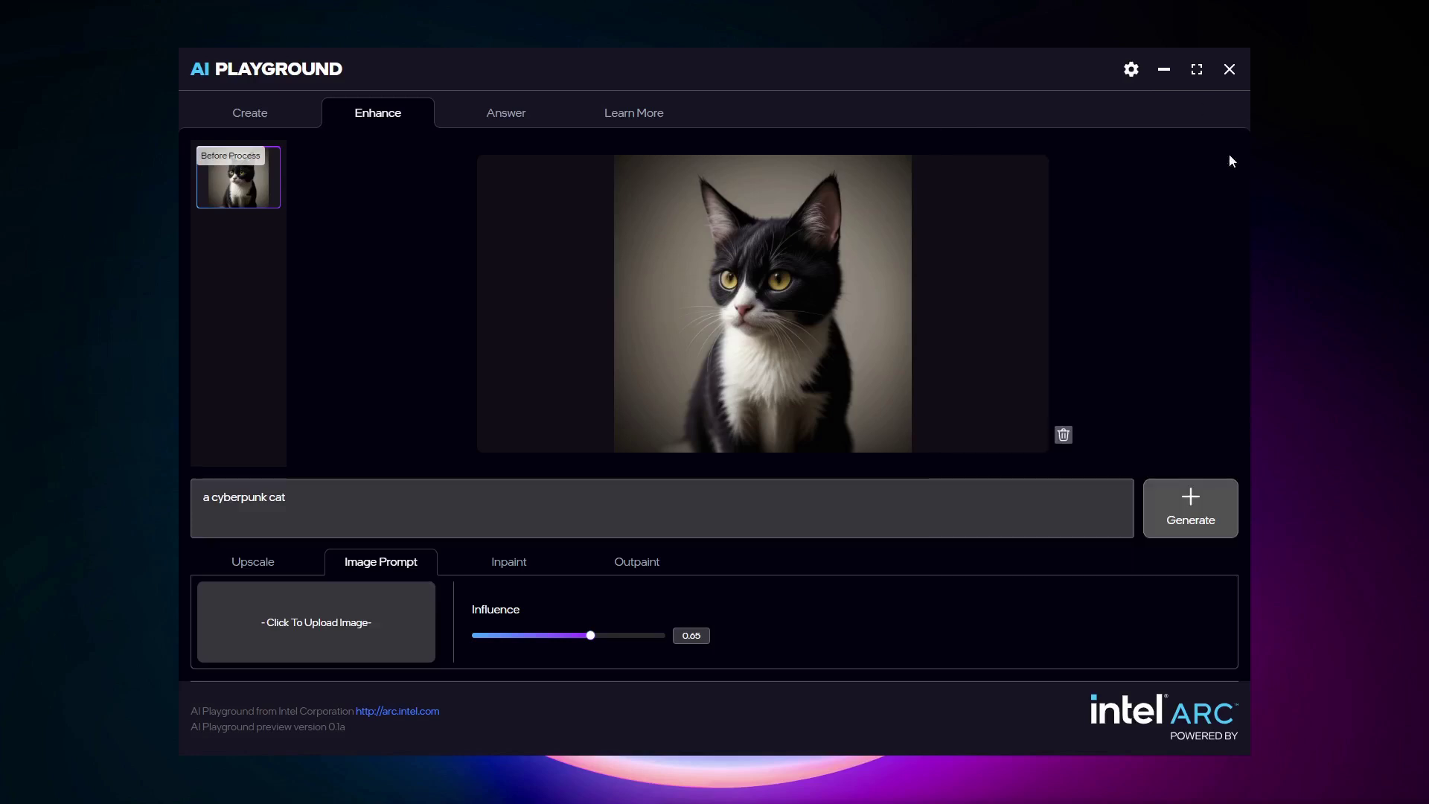
left_click(1203, 519)
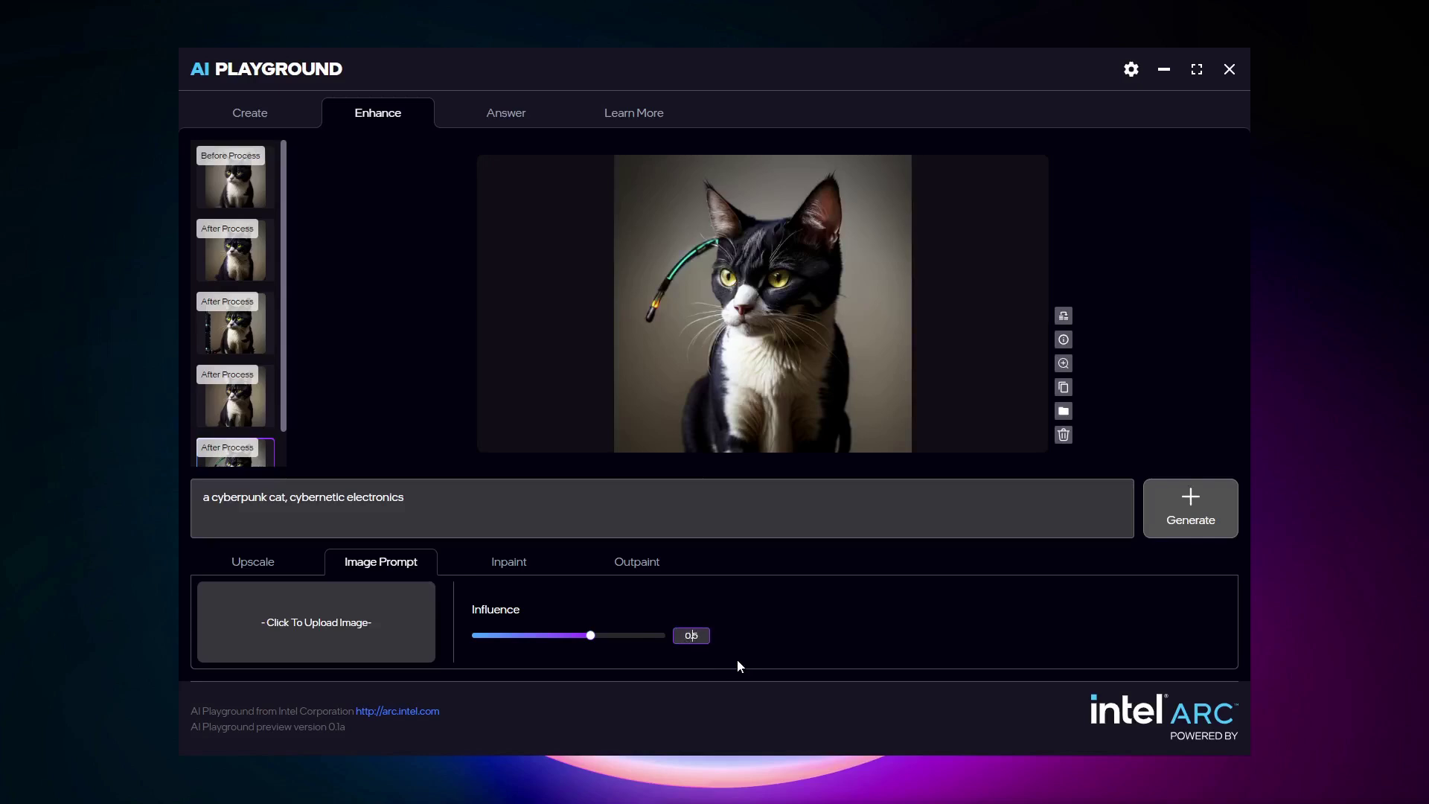
type("7")
left_click(1219, 517)
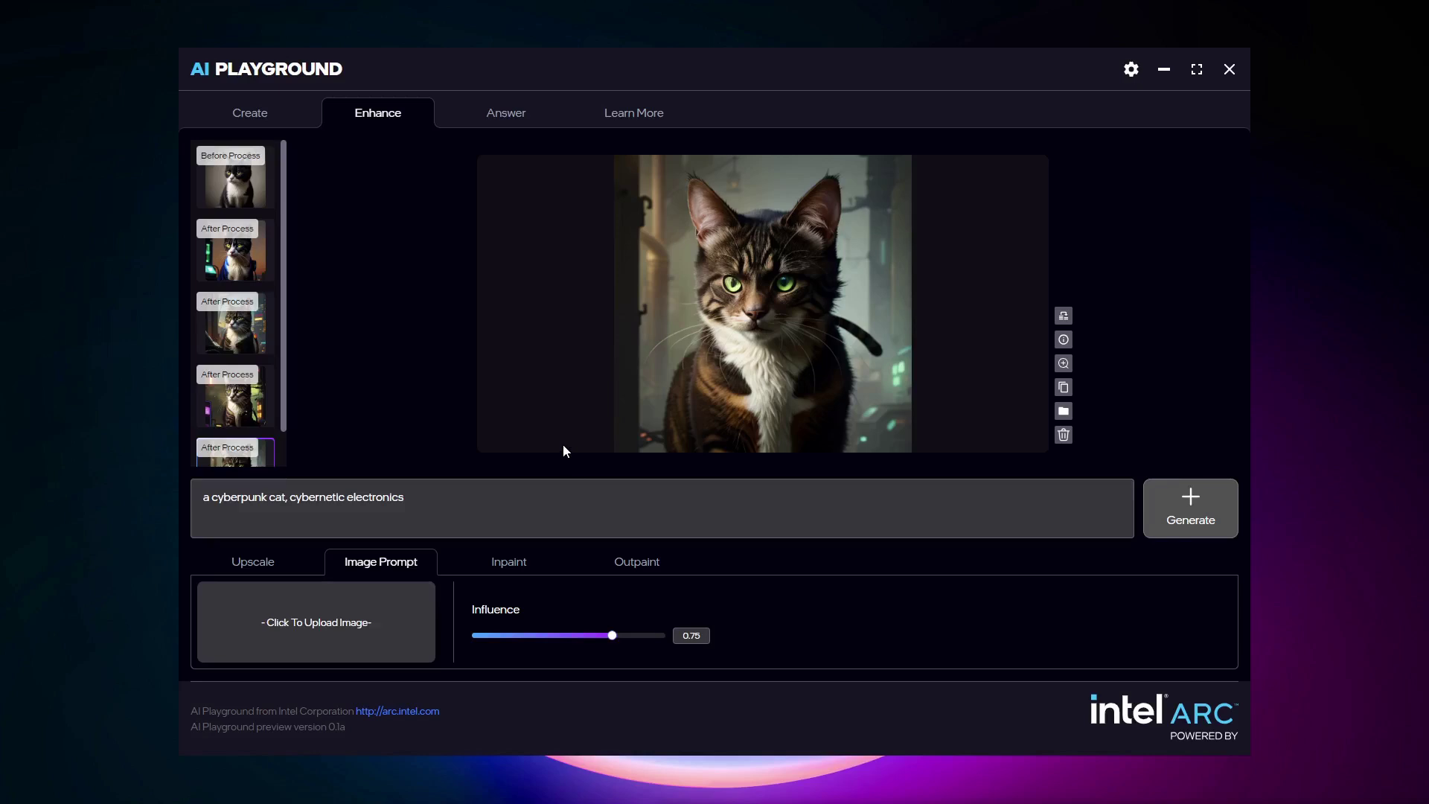
Look through the Upscale, Image Prompt, Inpaint and Outpaint options.
left_click(250, 567)
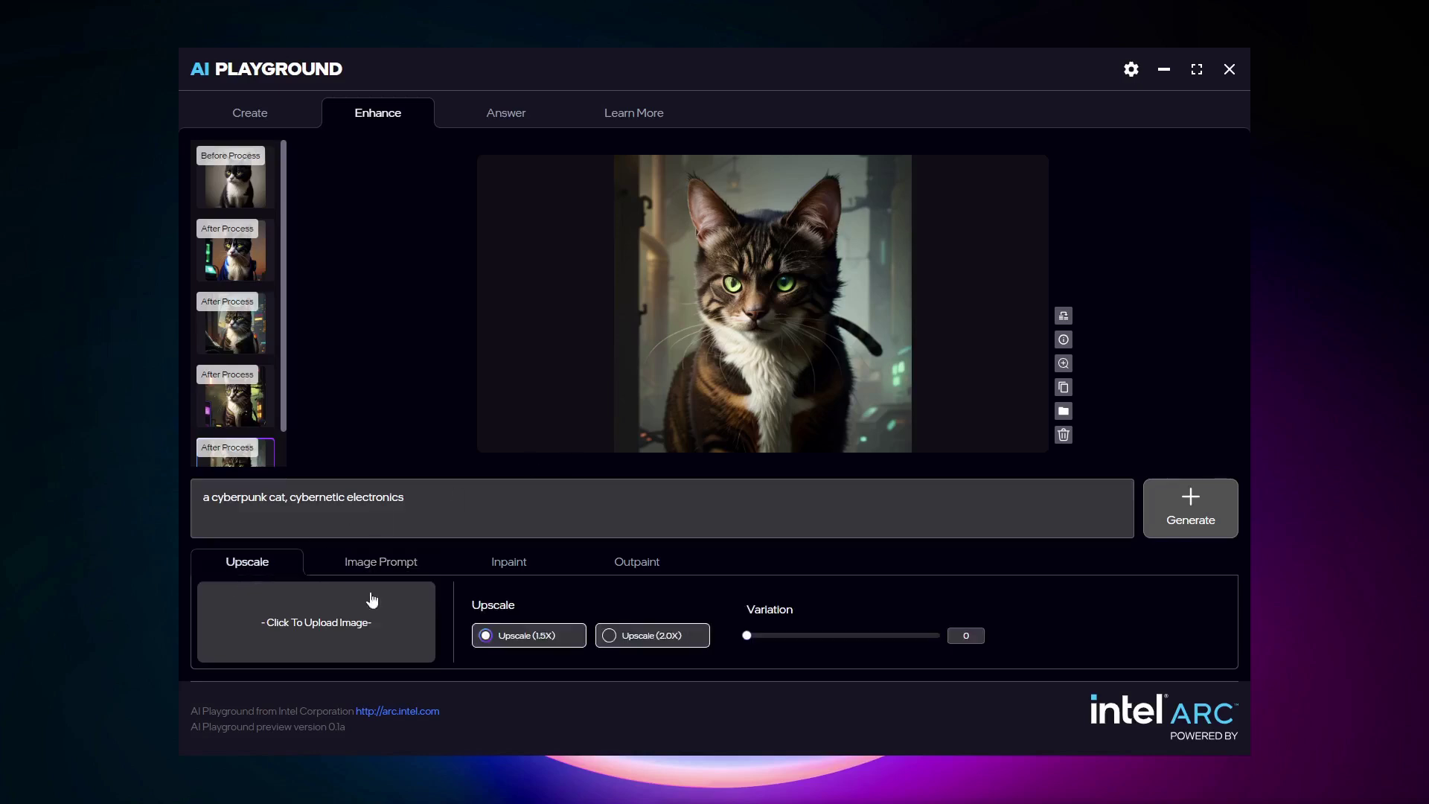
left_click(421, 568)
left_click(495, 569)
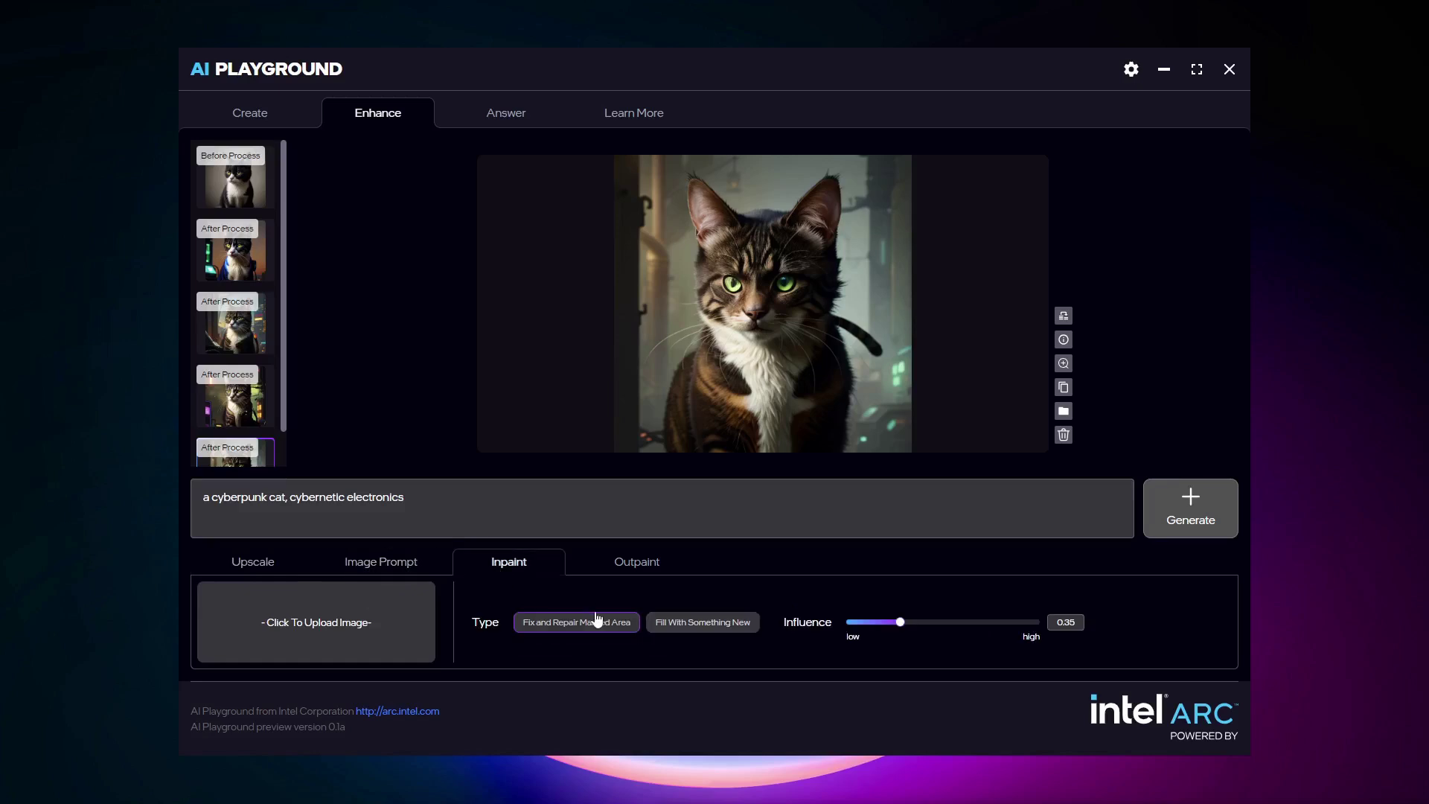
left_click(634, 565)
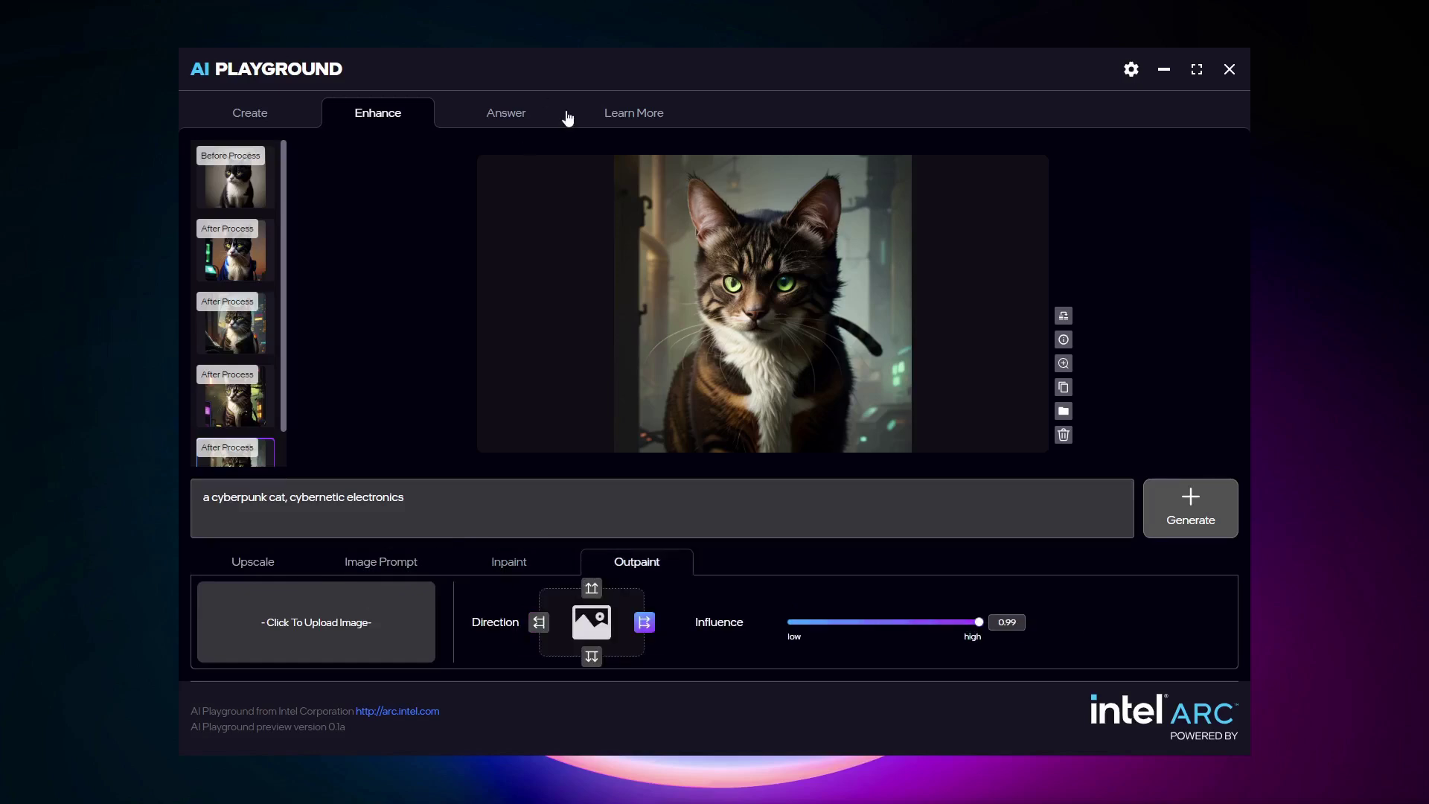
Open the Answer chatbot, enable File Query, and show the uploaded files with AI Playground.txt.
left_click(521, 121)
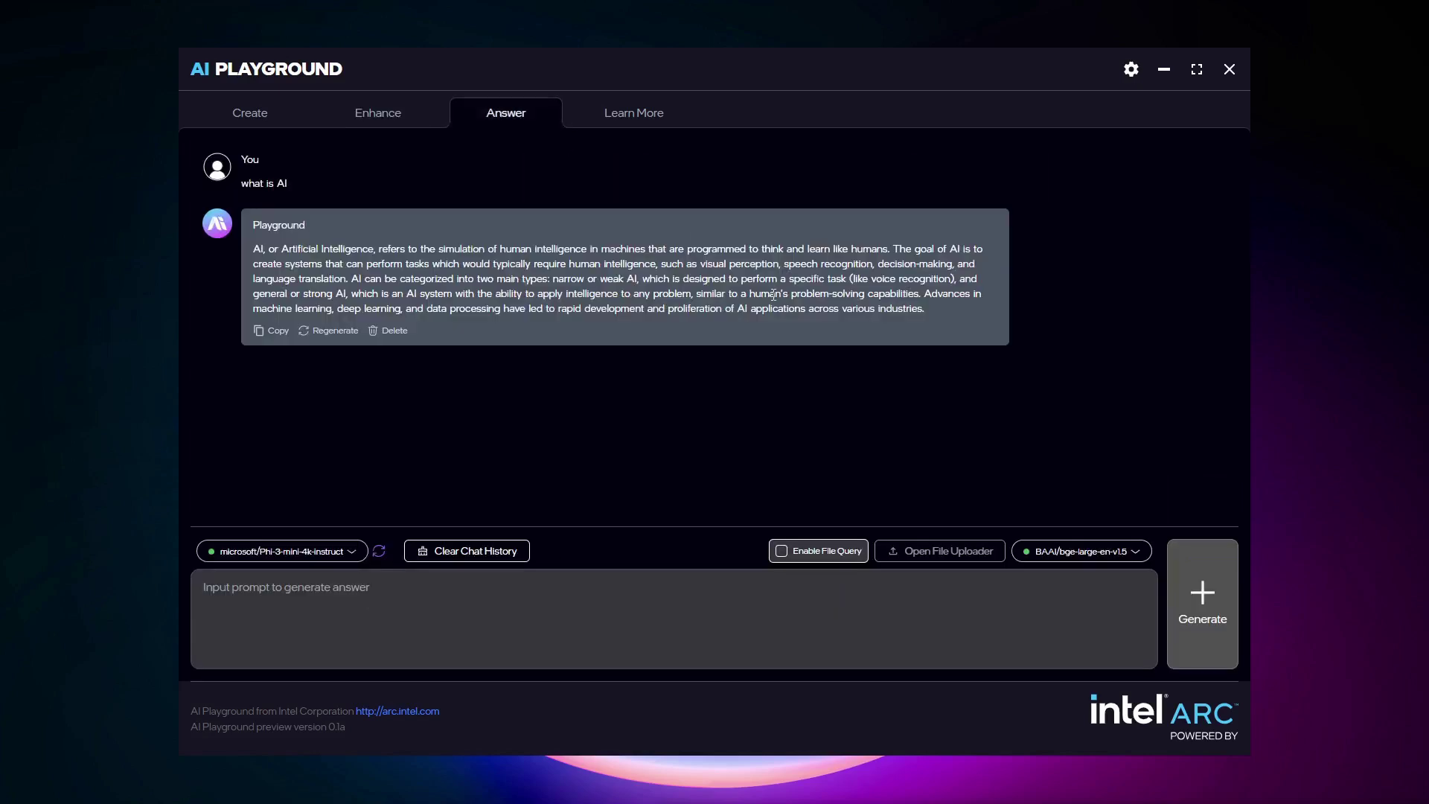
left_click(510, 592)
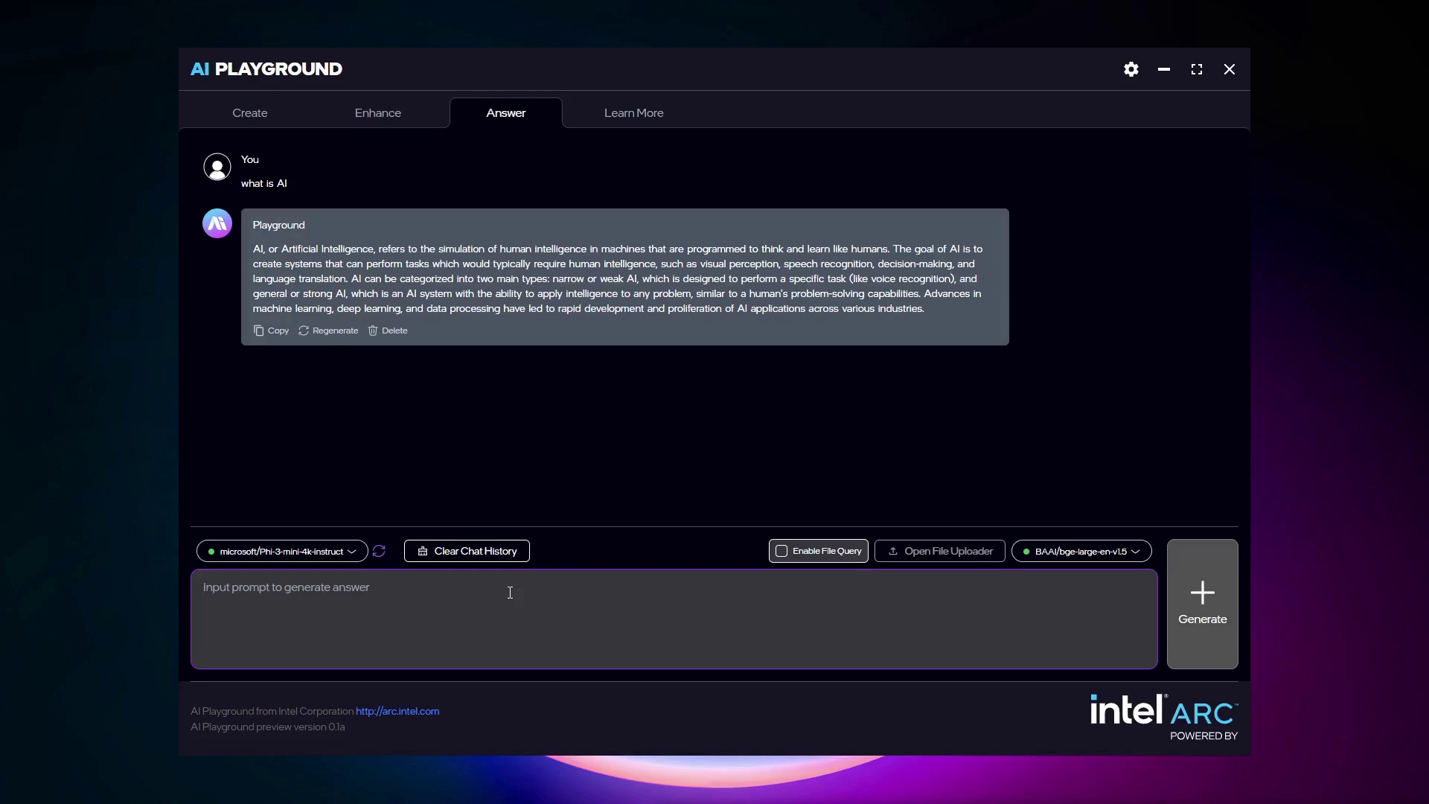
left_click(801, 555)
left_click(925, 554)
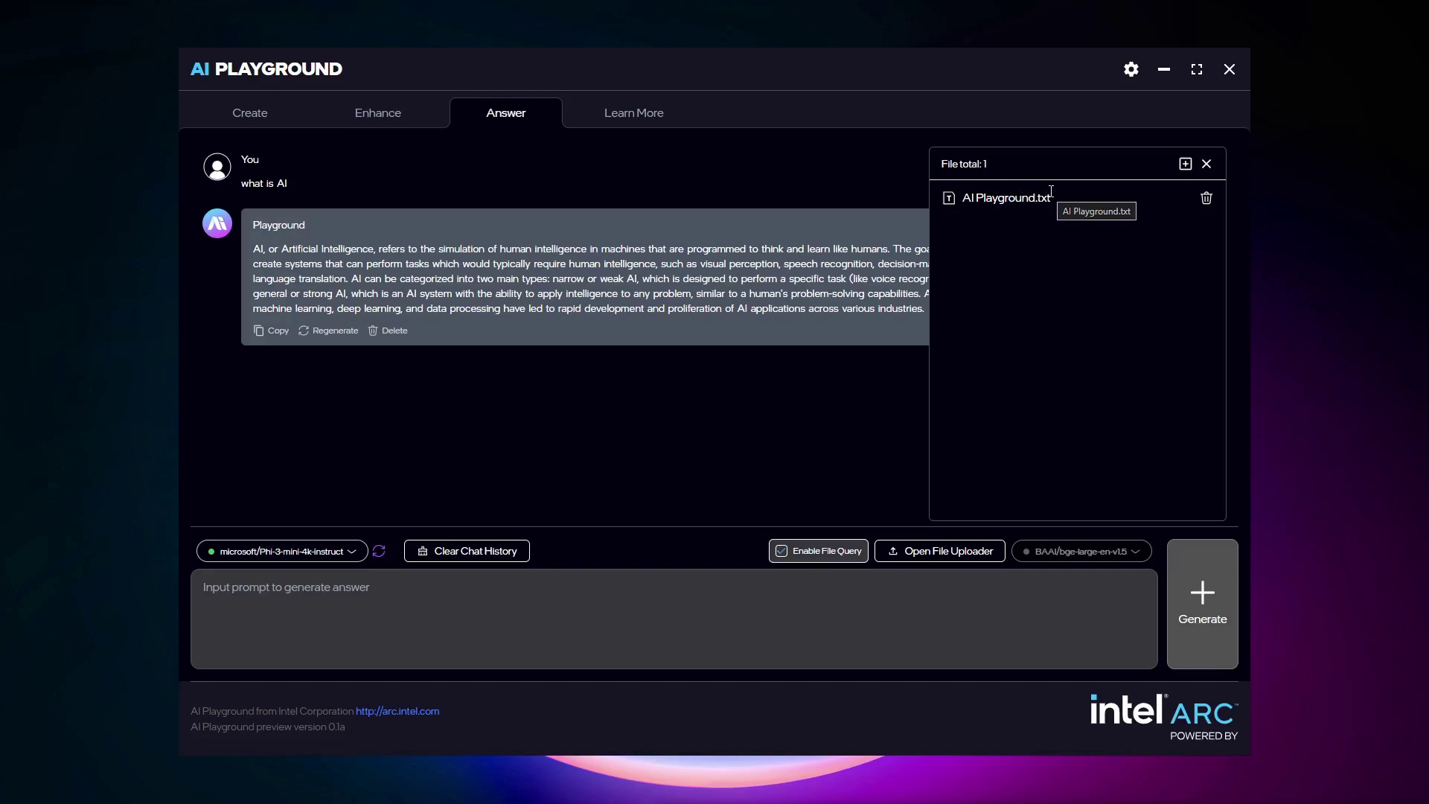
left_click(893, 611)
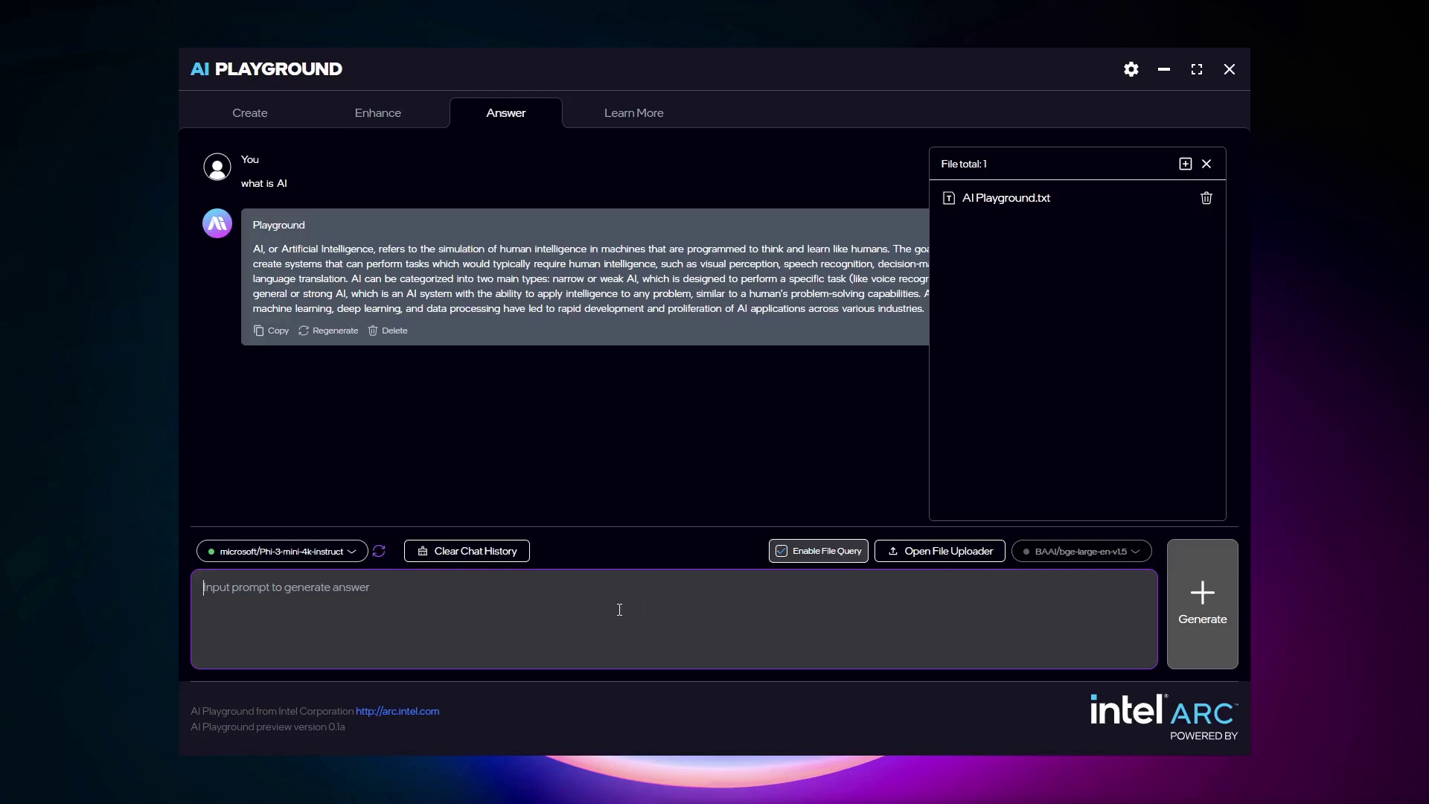
Ask the chatbot 'can you tell me about AI Playground'.
type("can you sum")
key("BackSpace")
key("BackSpace")
key("BackSpace")
type("tell me about")
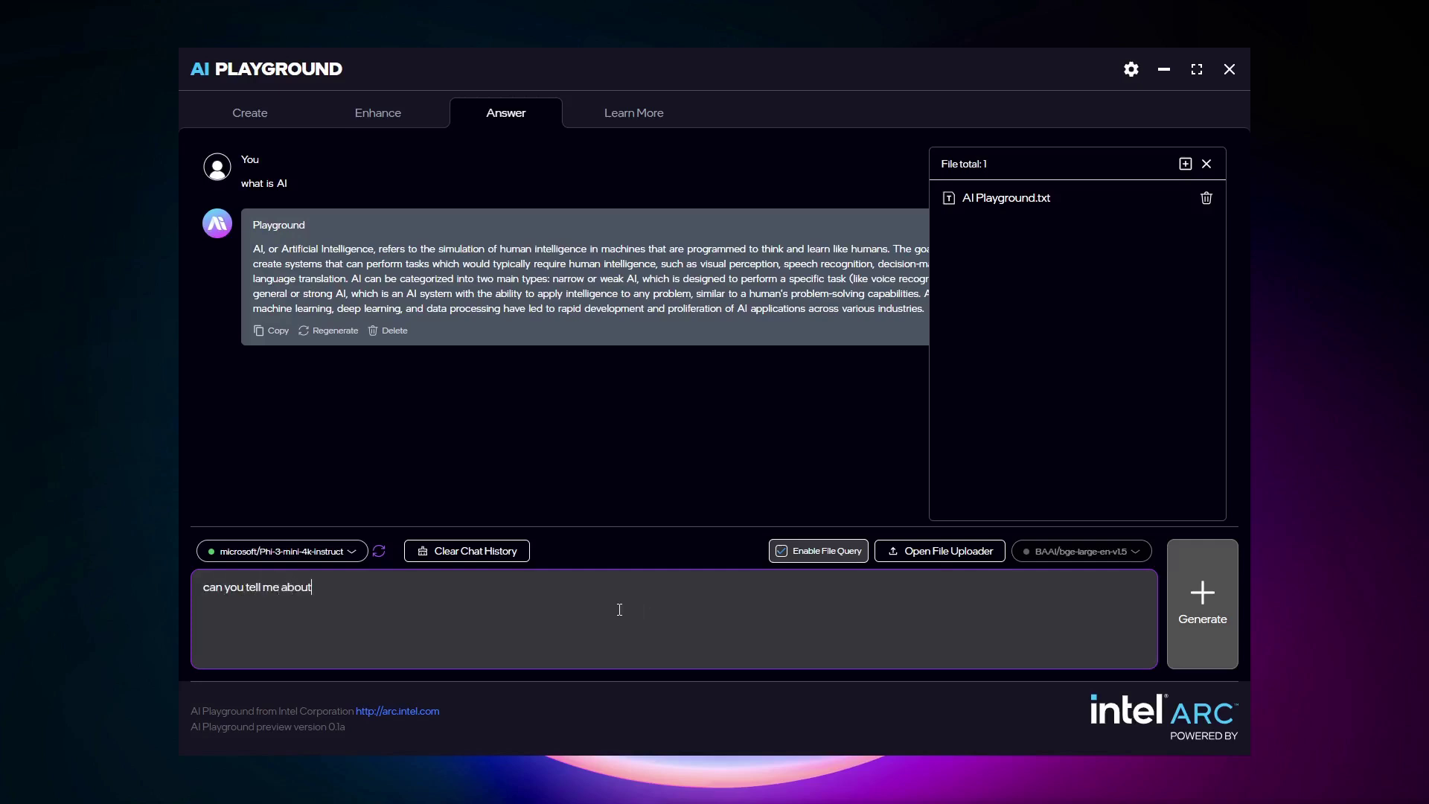
type(" AI Playground")
key("Return")
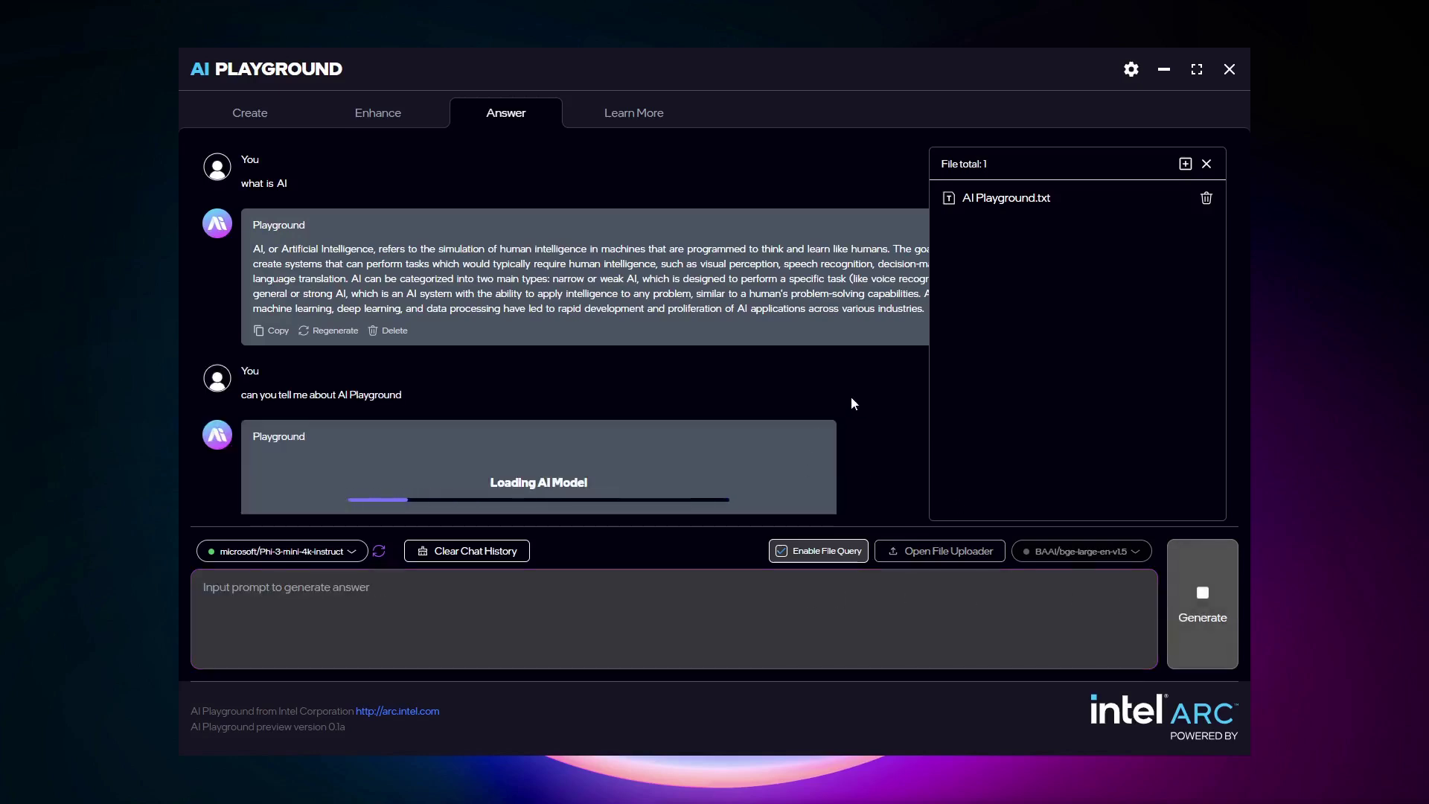
Close the uploaded files list after rechecking it, and return to the question box.
left_click(1206, 164)
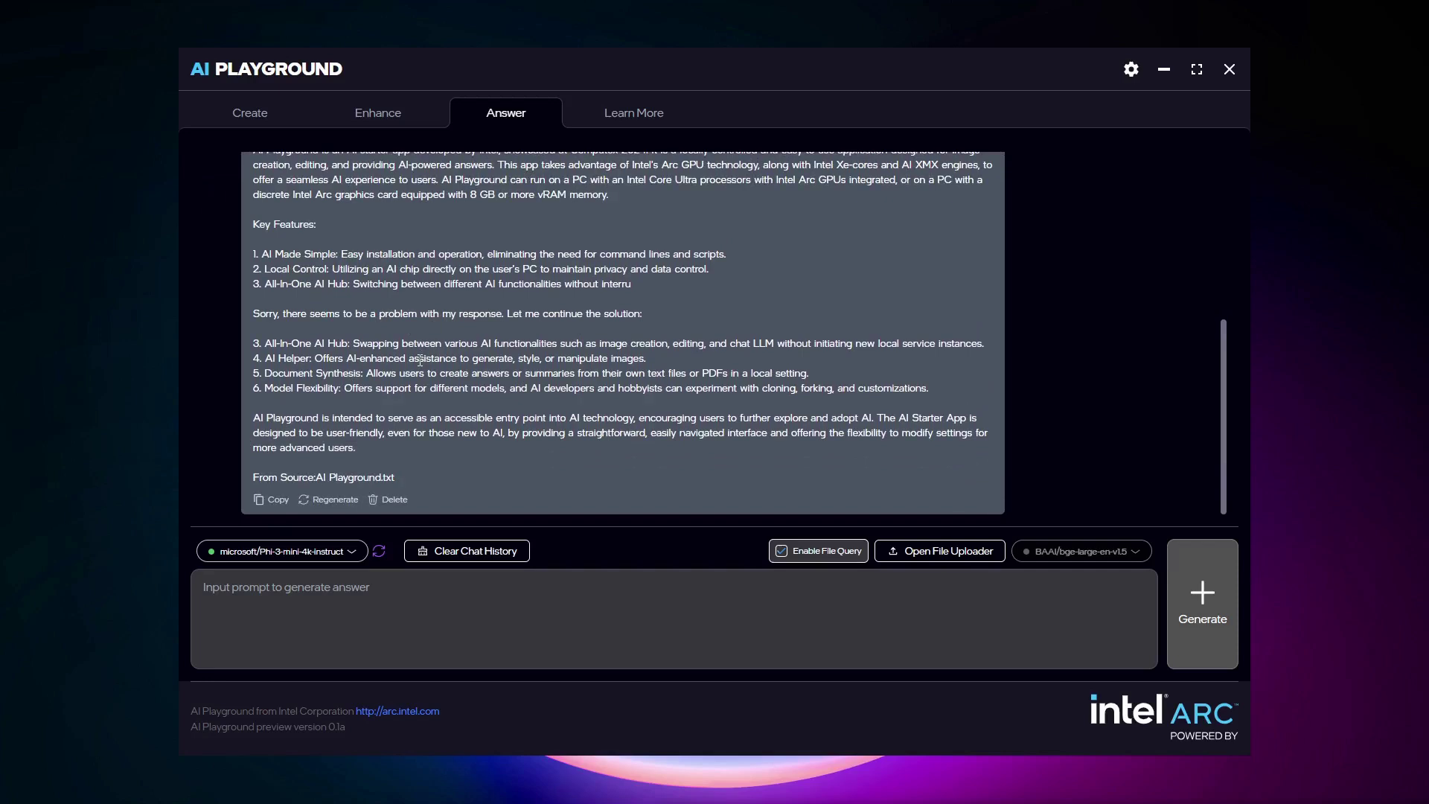
left_click(944, 551)
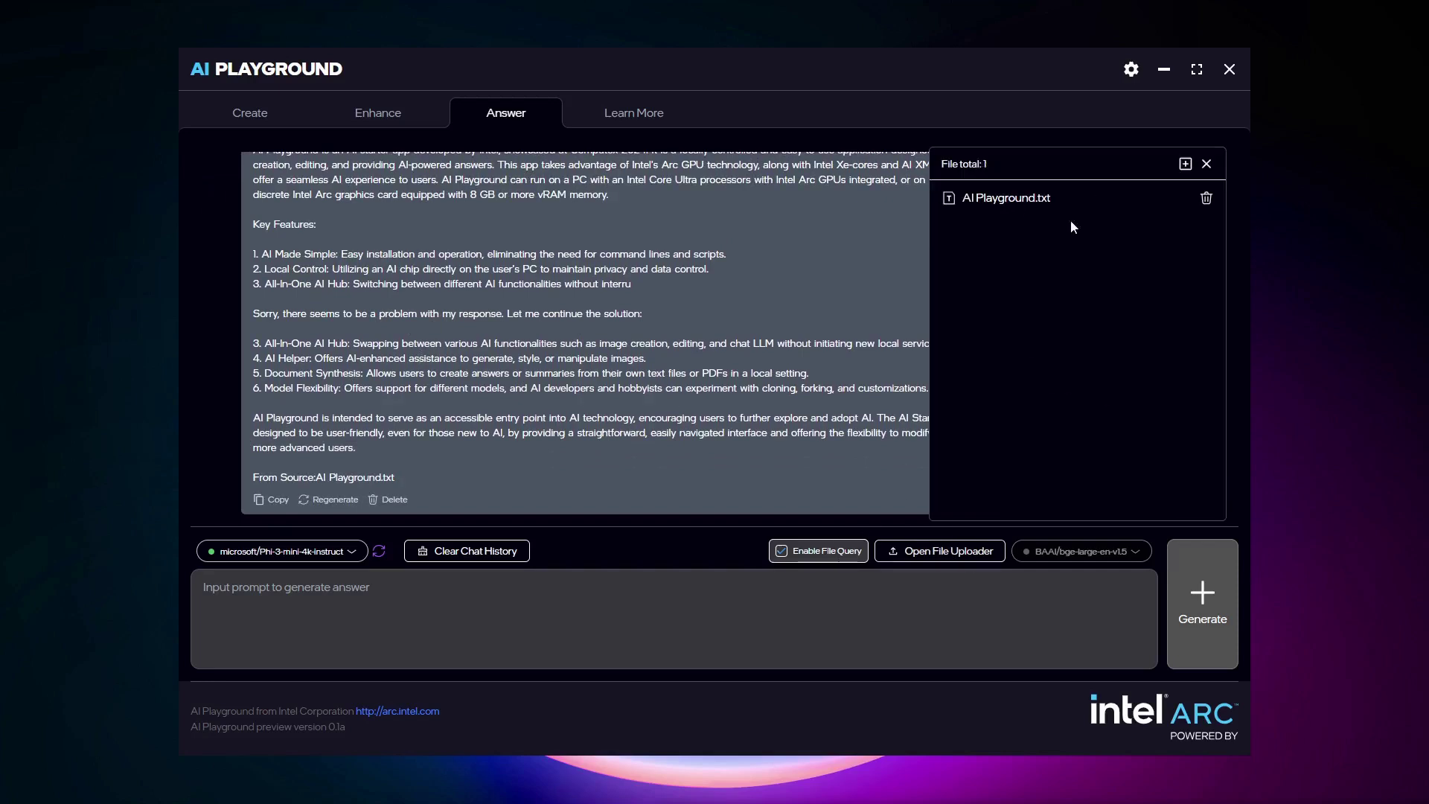
left_click(1206, 164)
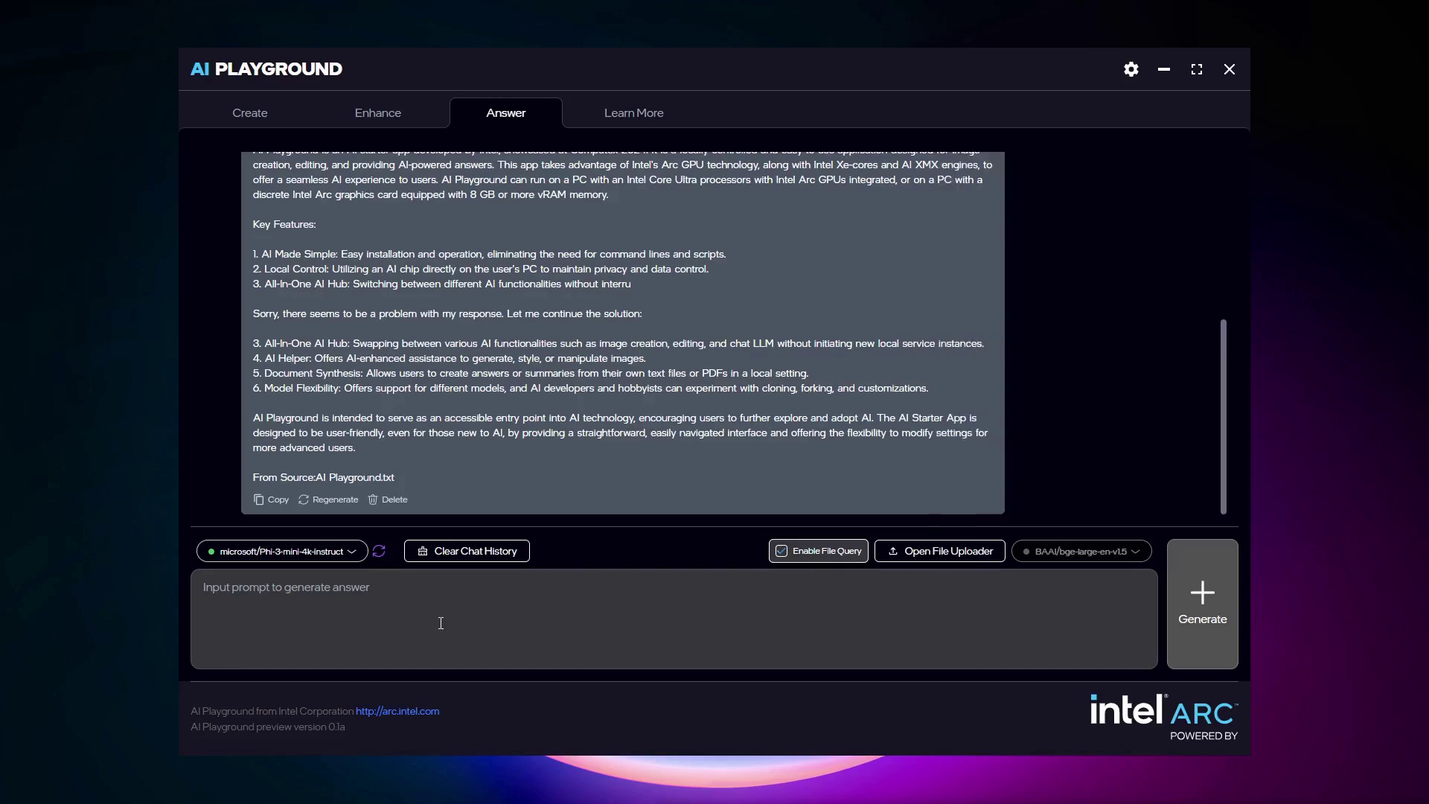
left_click(394, 622)
scroll(489, 354, "up", 5)
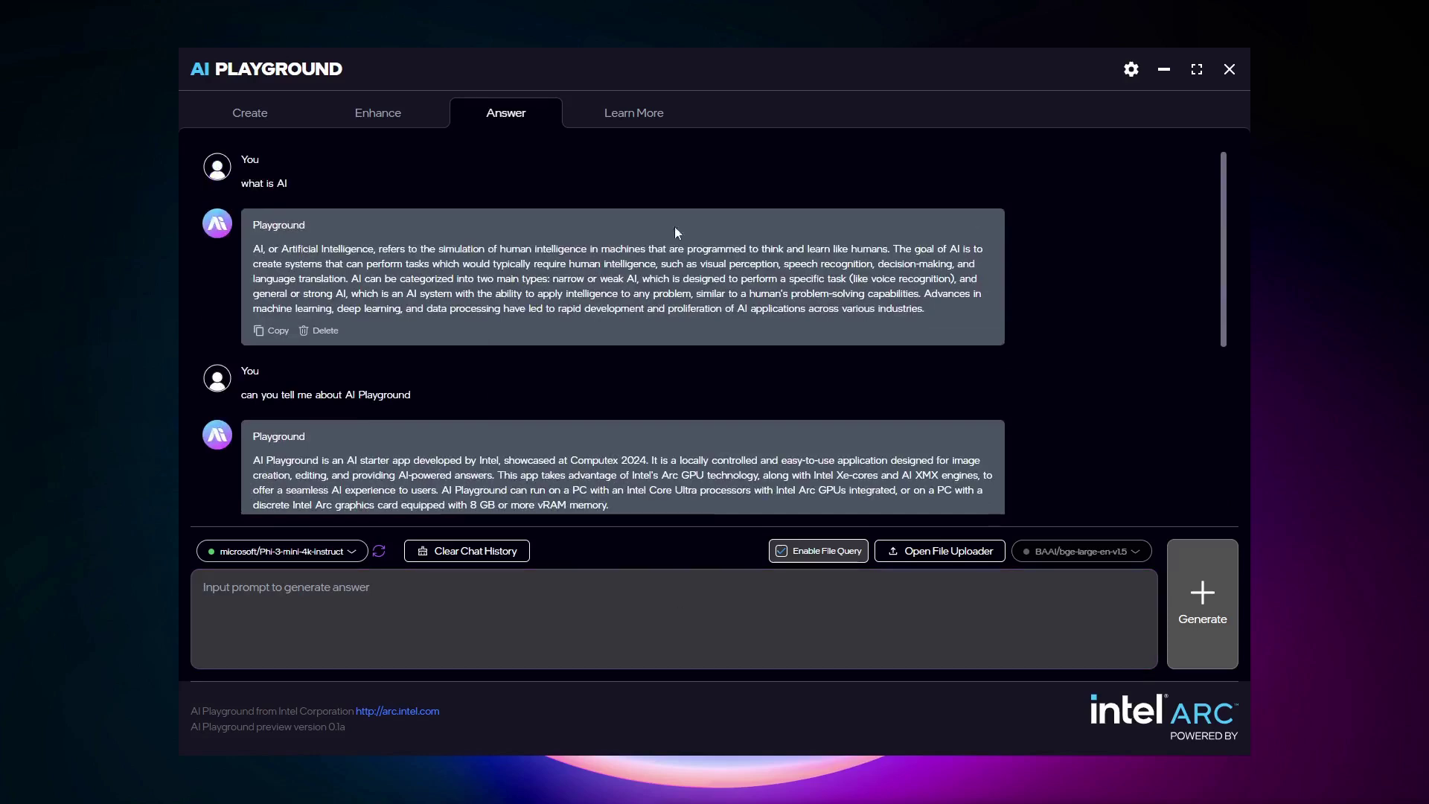
Open Learn More and scroll past Fooocus, ComfyUI, A1111 and SDNext to Fork This.
left_click(636, 117)
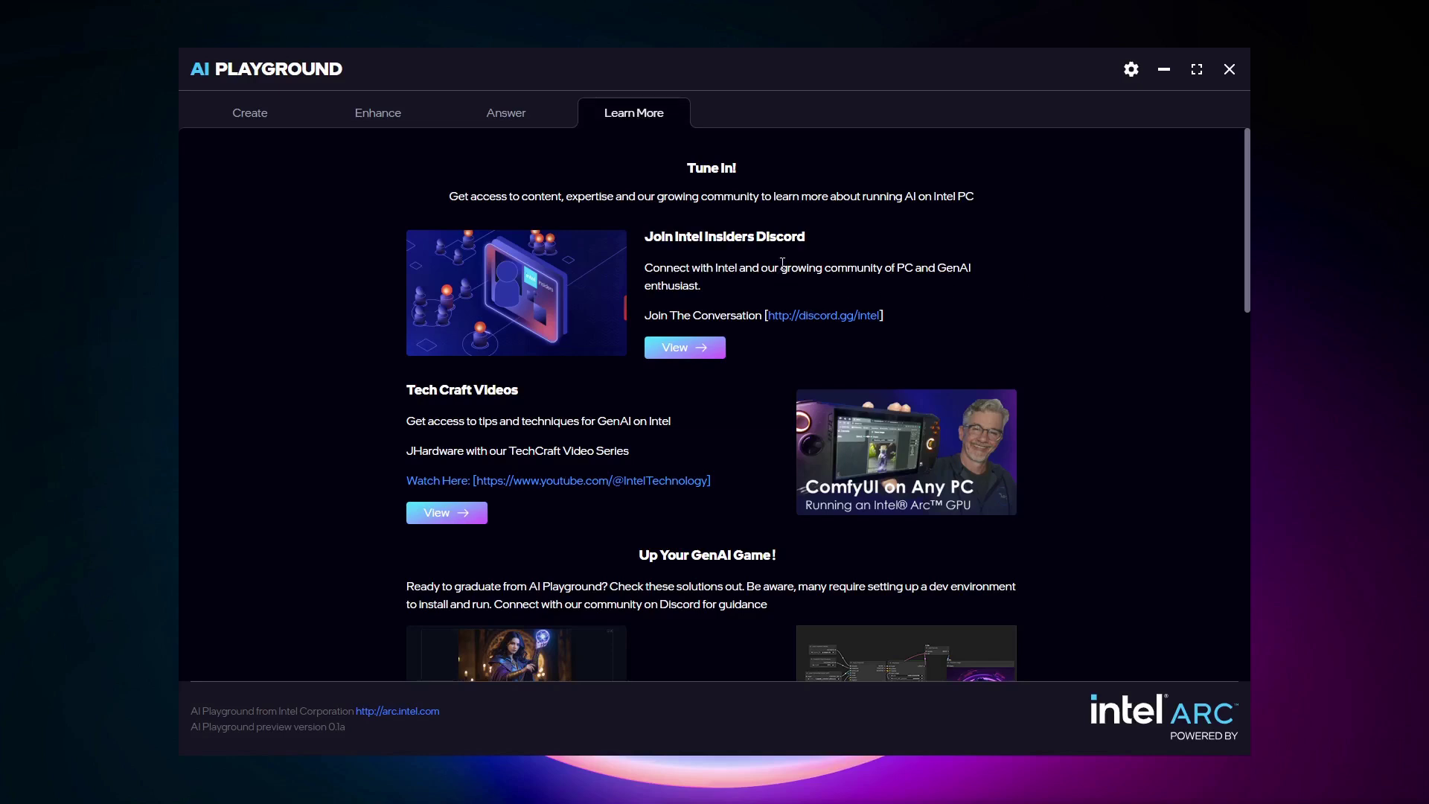
scroll(761, 366, "down", 1)
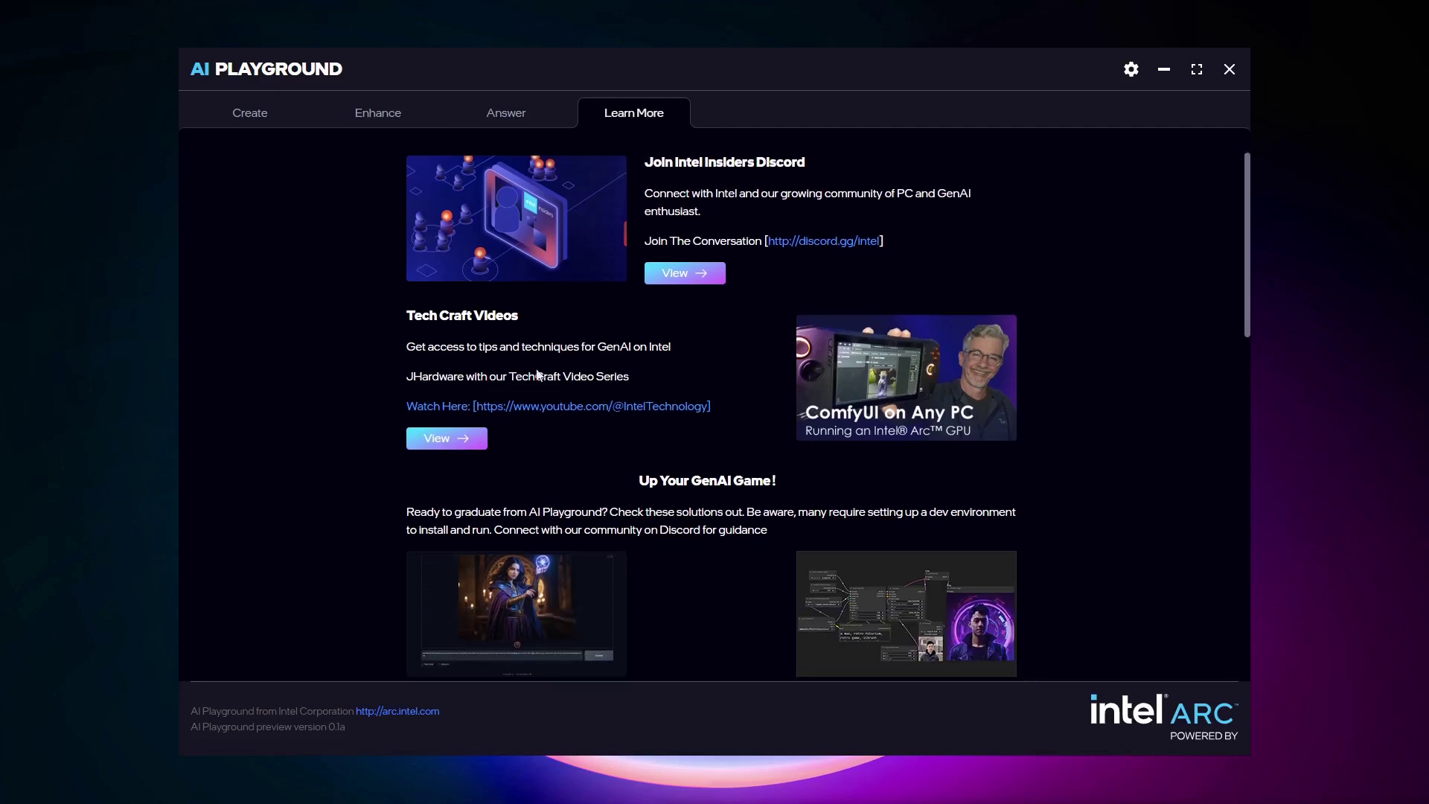
scroll(874, 418, "down", 3)
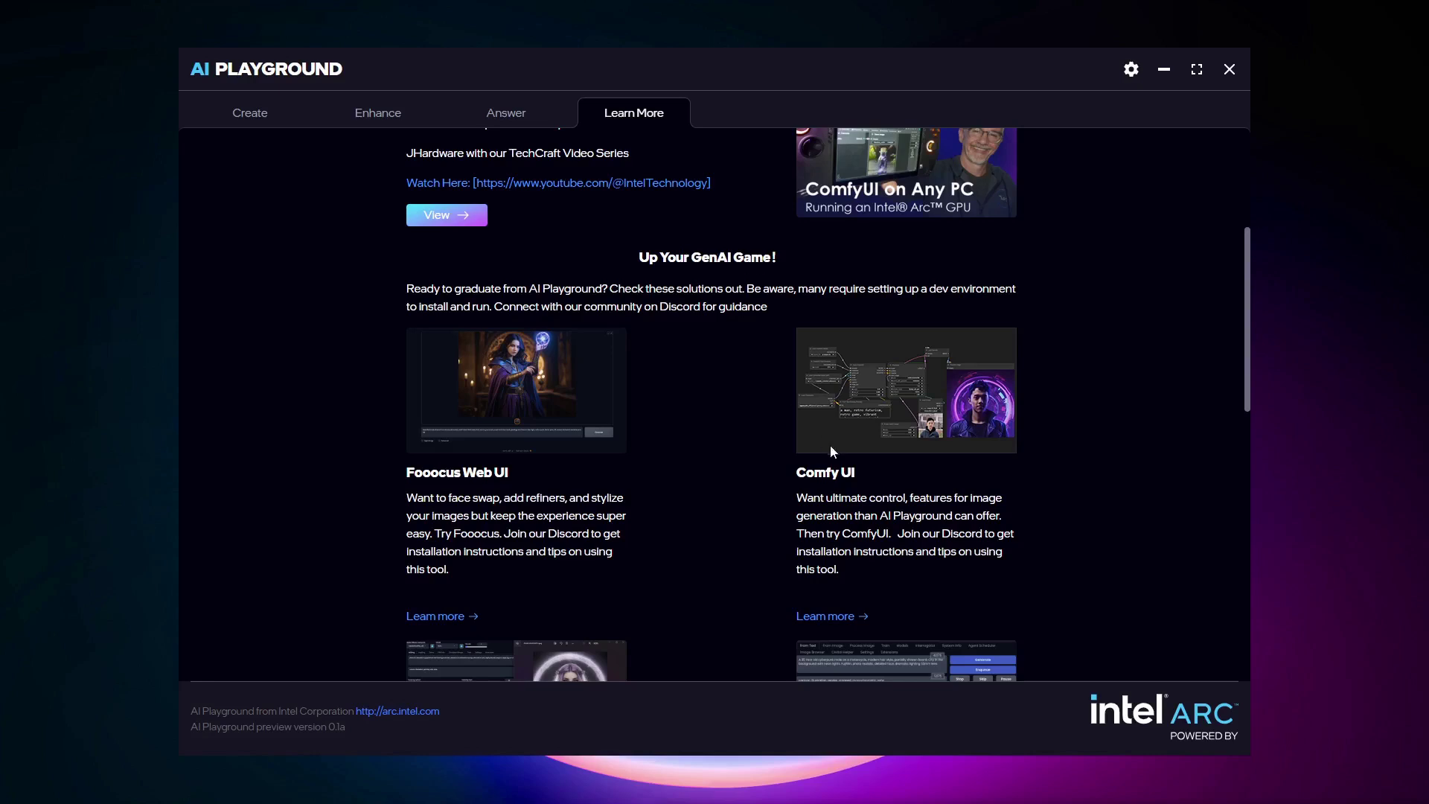
scroll(814, 454, "down", 1)
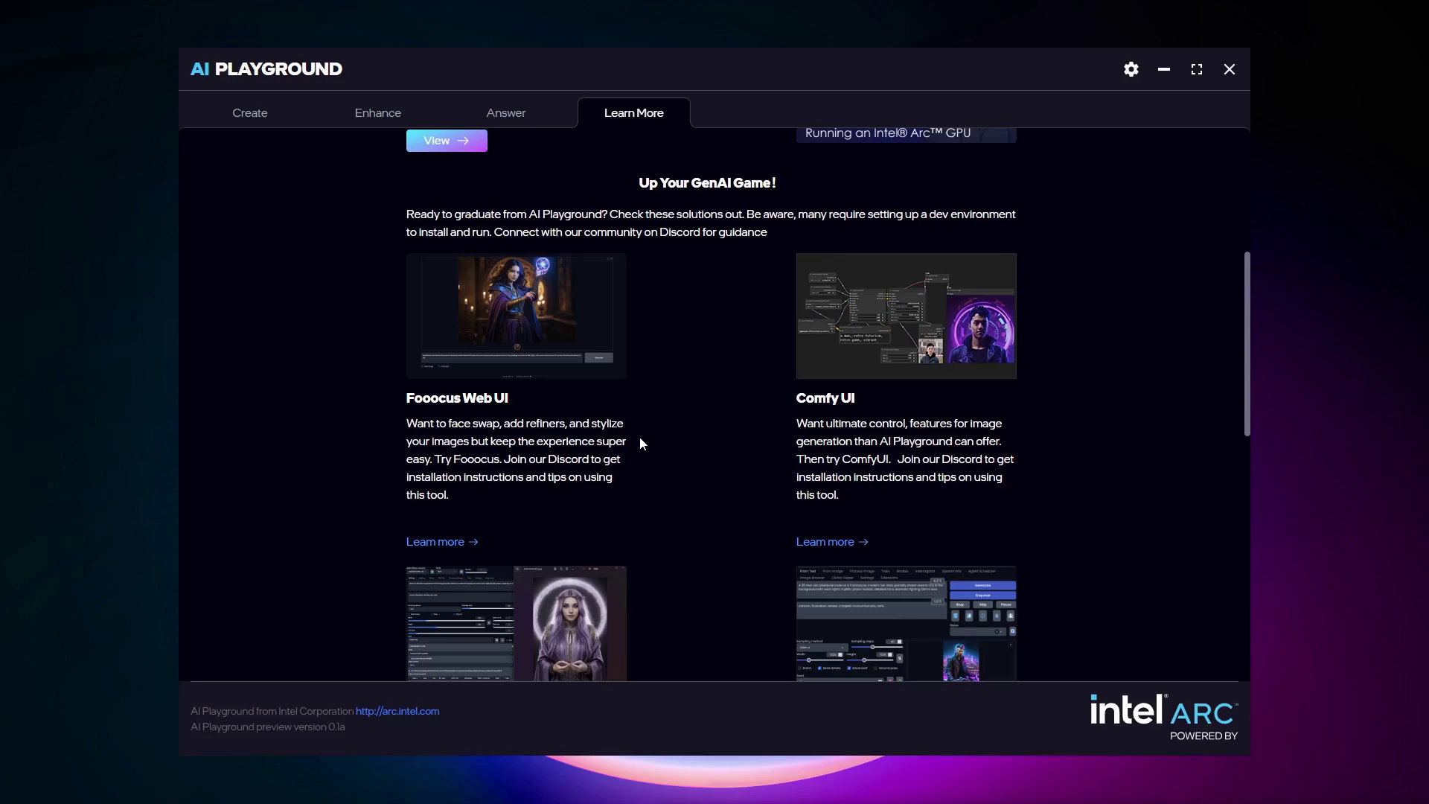
scroll(640, 444, "down", 6)
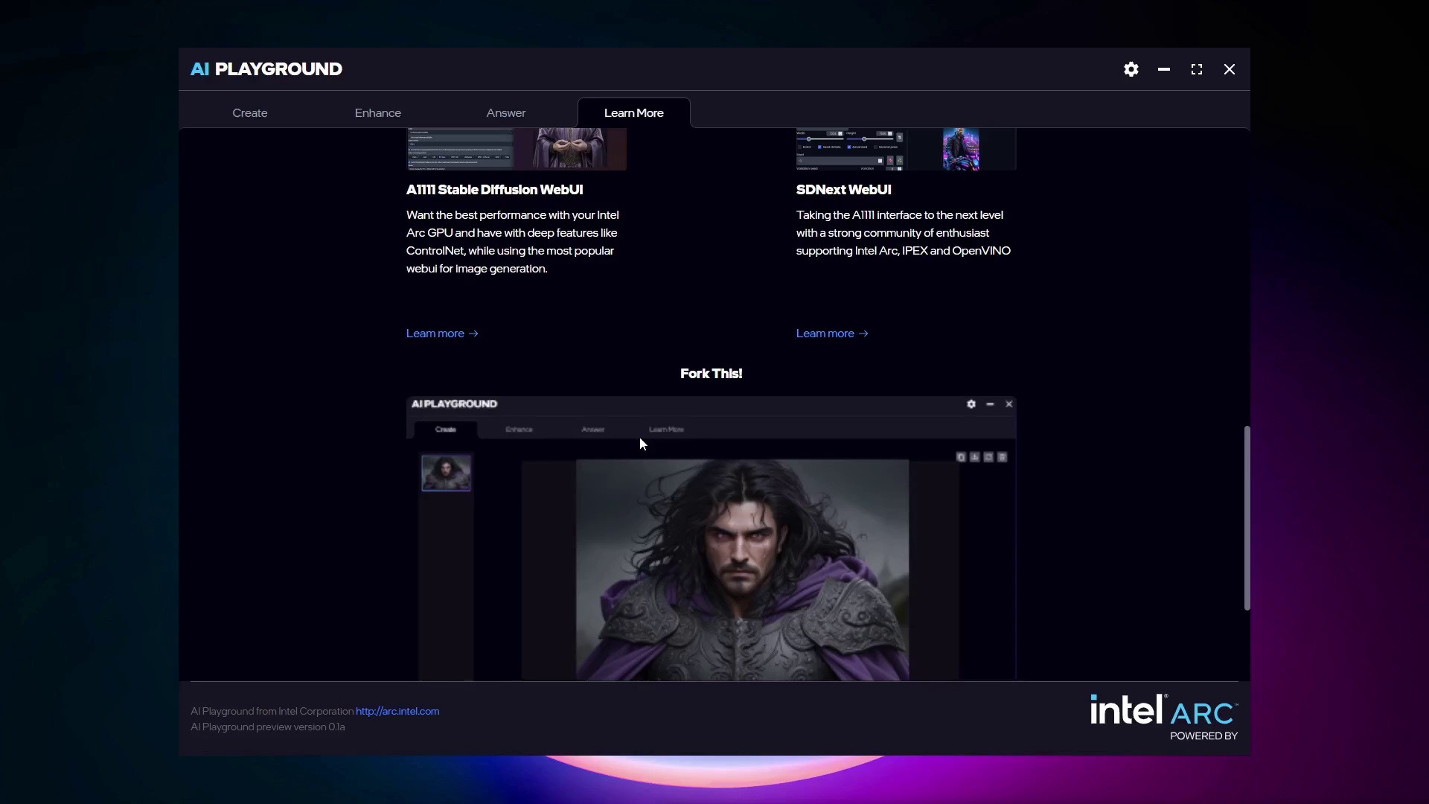
Cycle through the Answer and Enhance pages, ending on Create with the 'a cat' images.
left_click(512, 116)
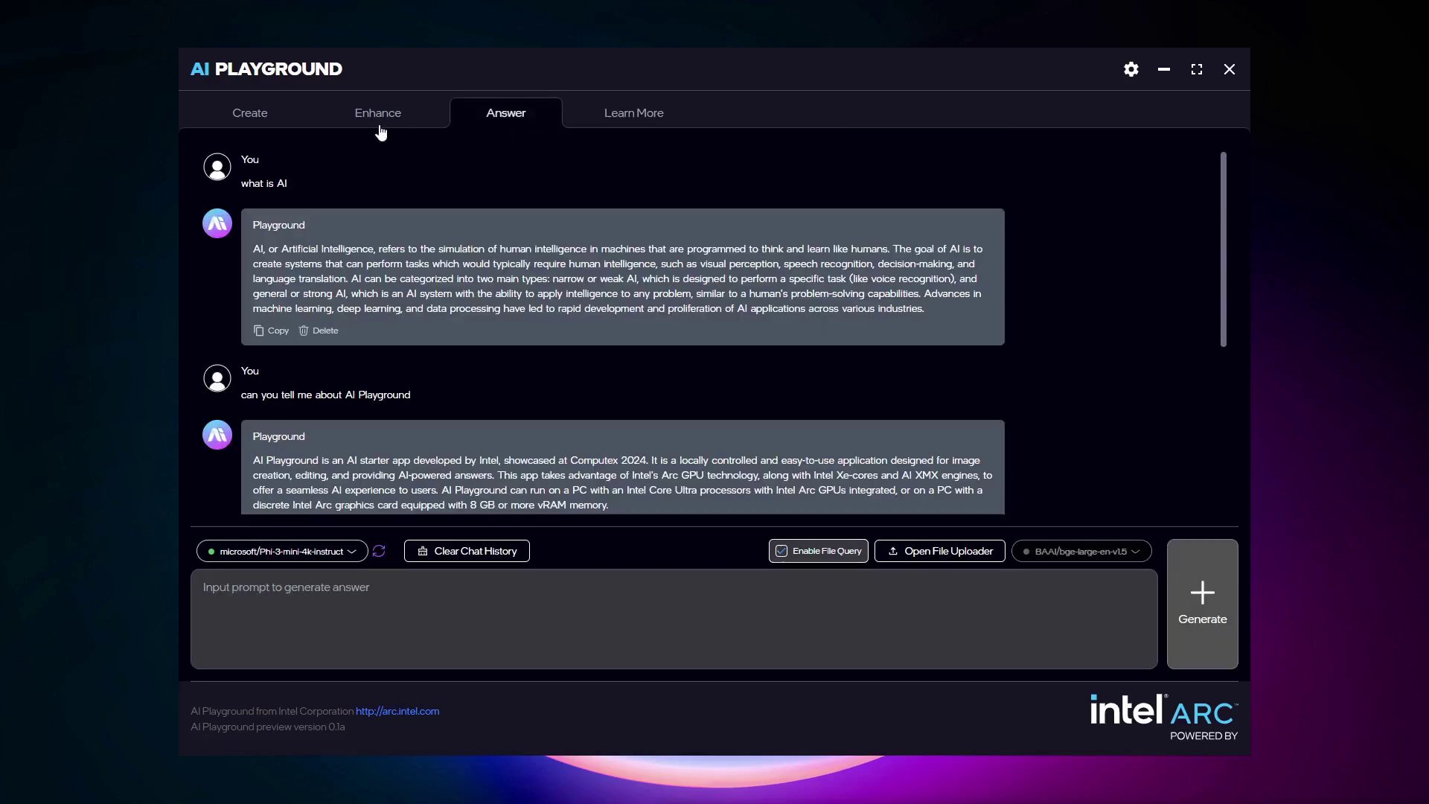
left_click(339, 120)
left_click(249, 116)
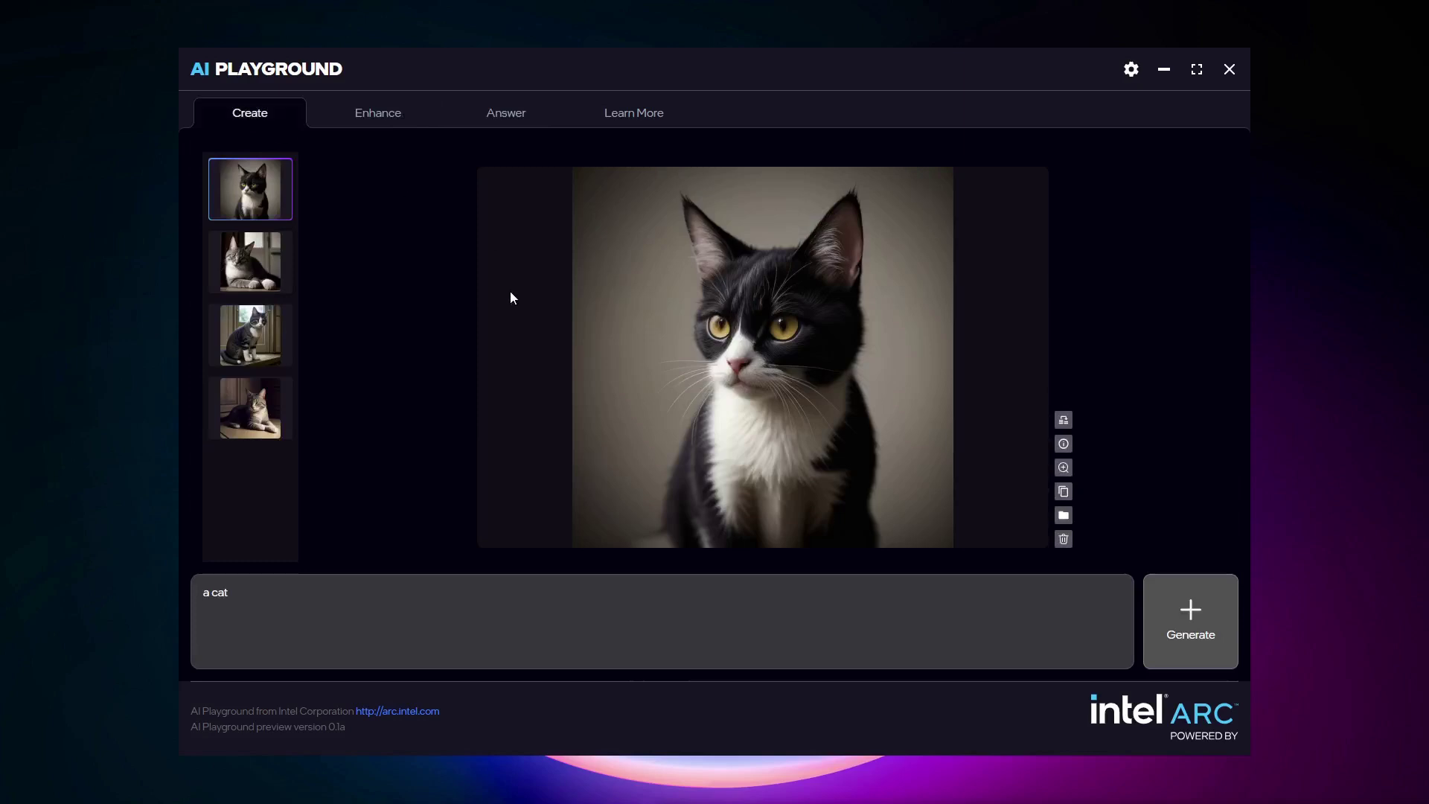